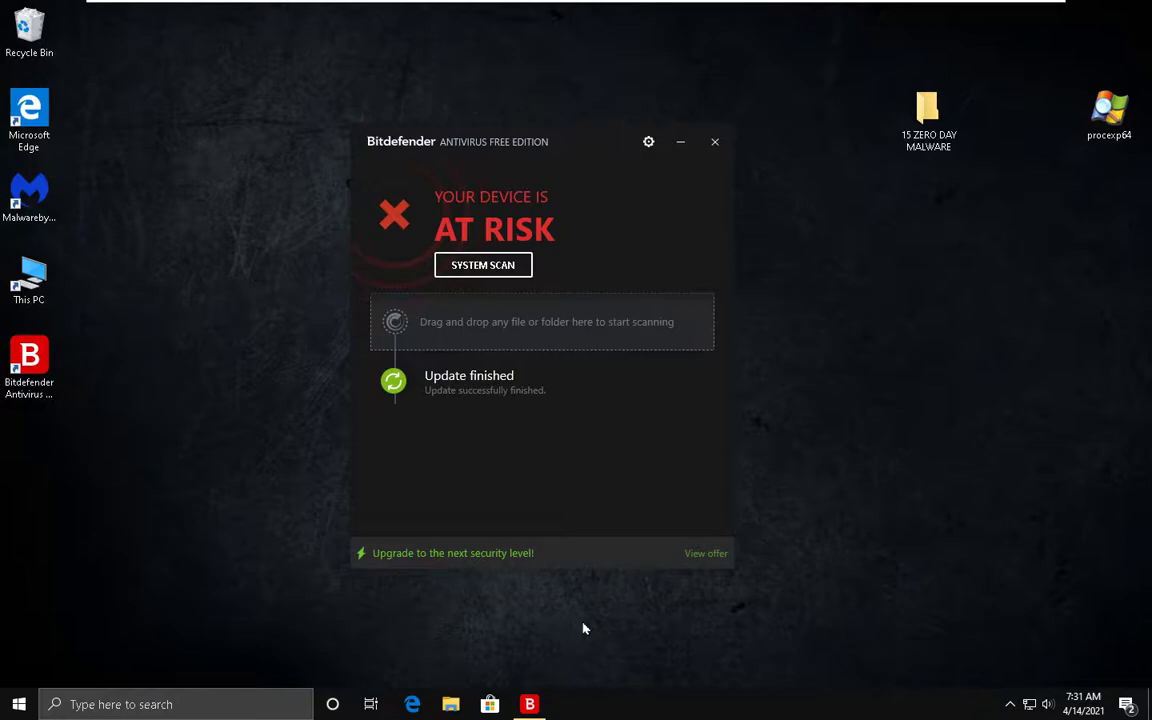
Review the samples in the 15 ZERO DAY MALWARE folder and view Bitdefender's Protection settings
{"action": "double_click", "coordinate": [928, 118]}
{"action": "key", "text": "ctrl+a"}
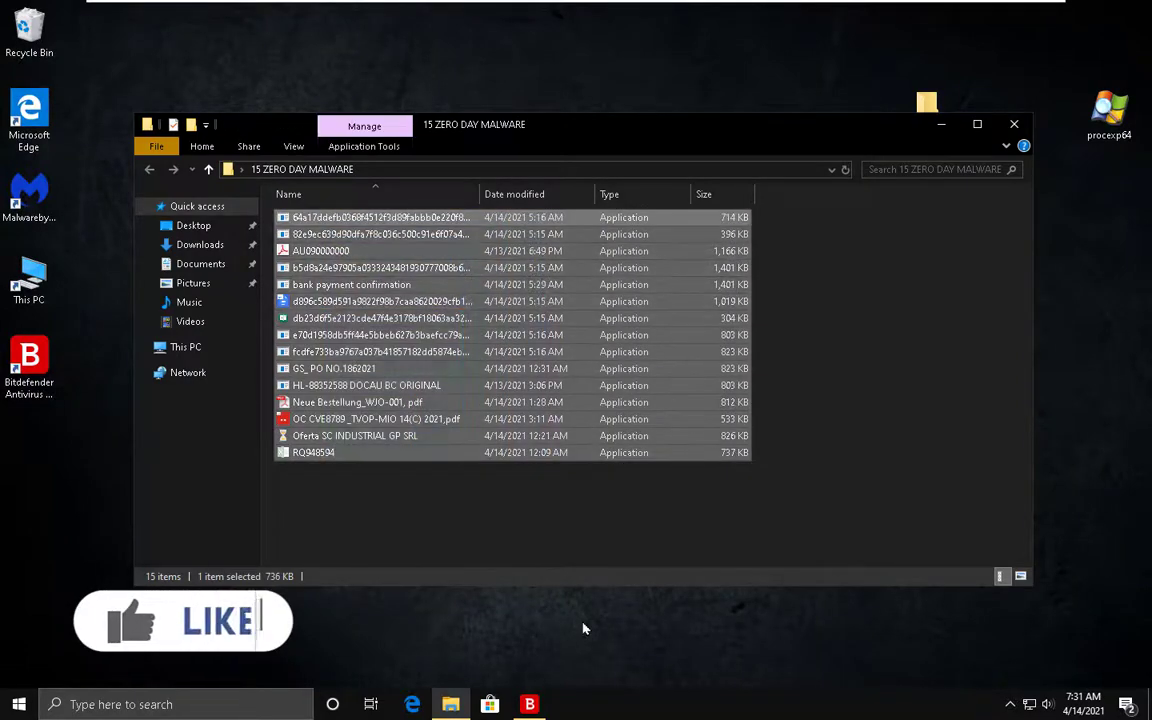
{"action": "key", "text": "alt+F4"}
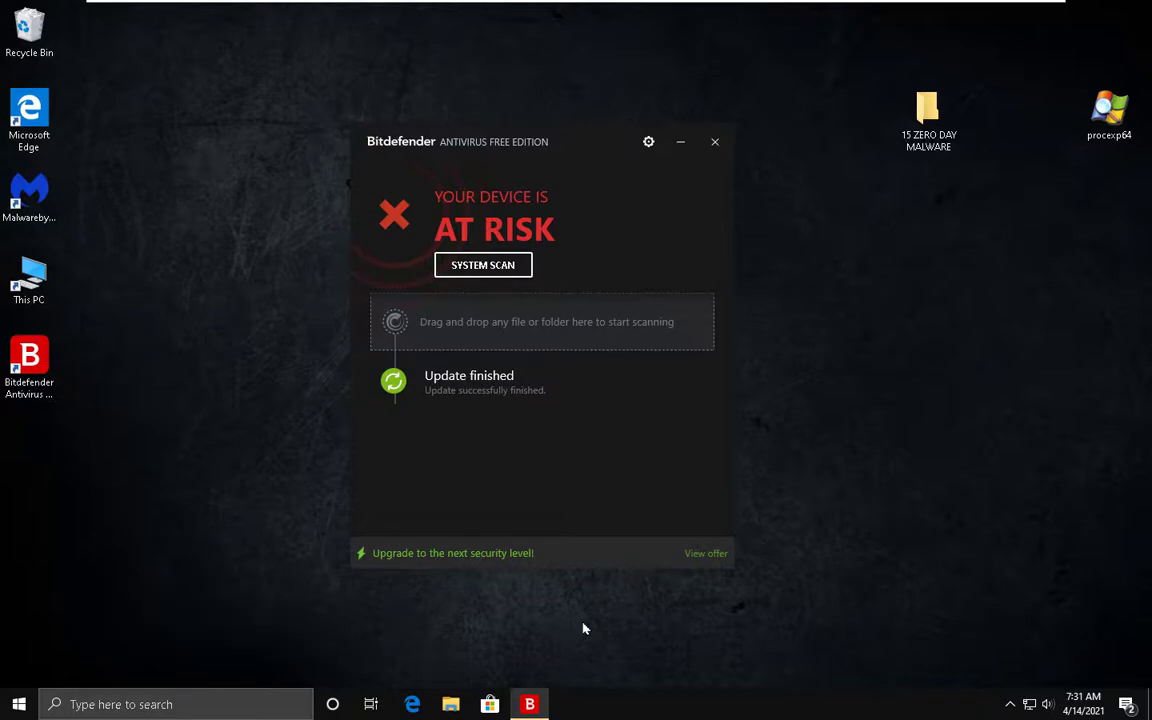
{"action": "left_click", "coordinate": [648, 142]}
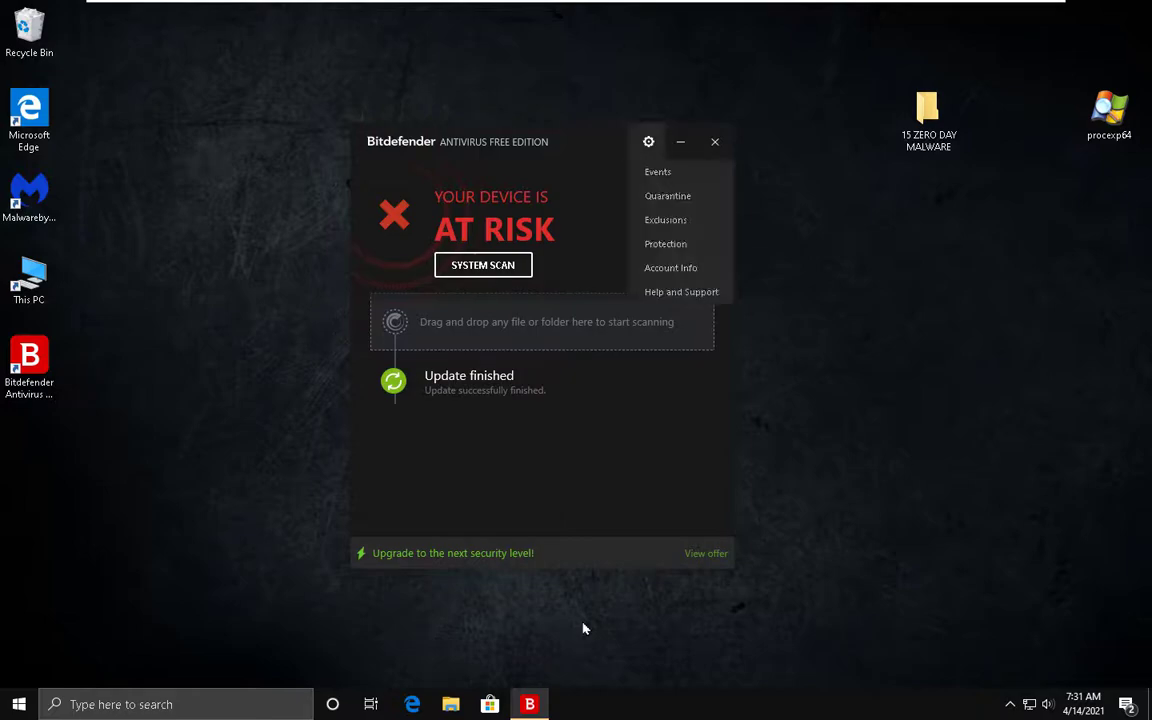
{"action": "left_click", "coordinate": [666, 244]}
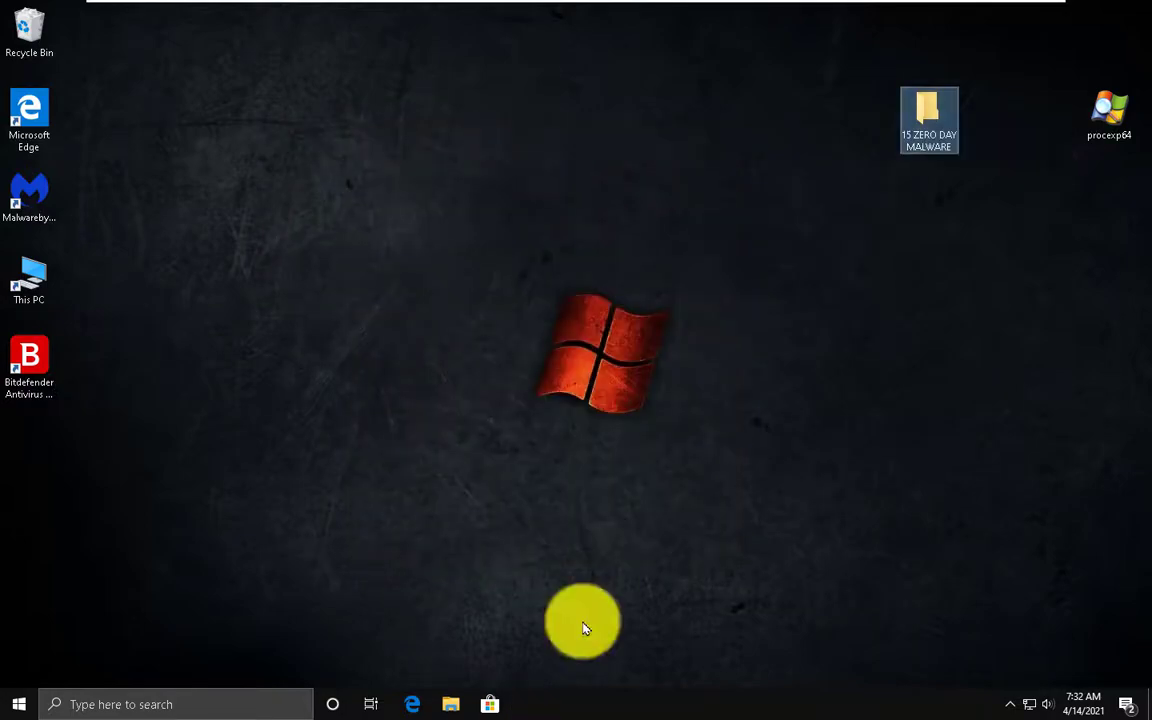
Scan the 15 ZERO DAY MALWARE folder with Bitdefender Antivirus Free and close the scan results
{"action": "right_click", "coordinate": [929, 111]}
{"action": "key", "text": "Down"}
{"action": "key", "text": "Down"}
{"action": "key", "text": "Down"}
{"action": "key", "text": "Down"}
{"action": "key", "text": "Down"}
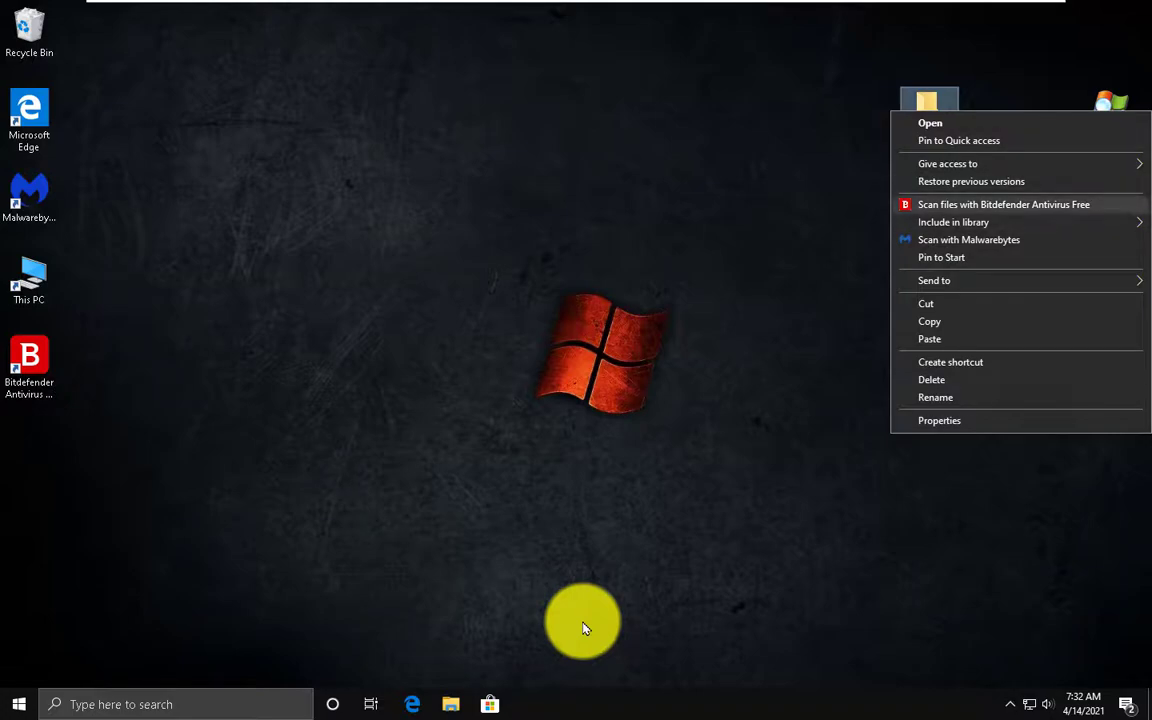
{"action": "key", "text": "Return"}
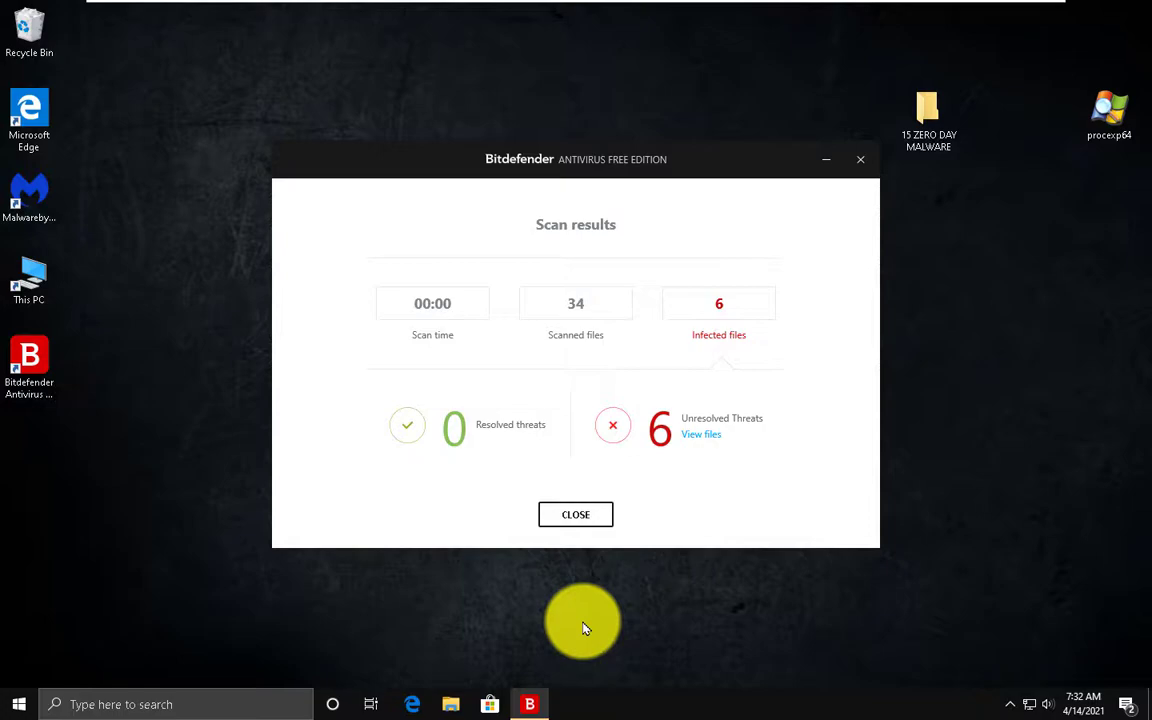
{"action": "key", "text": "Return"}
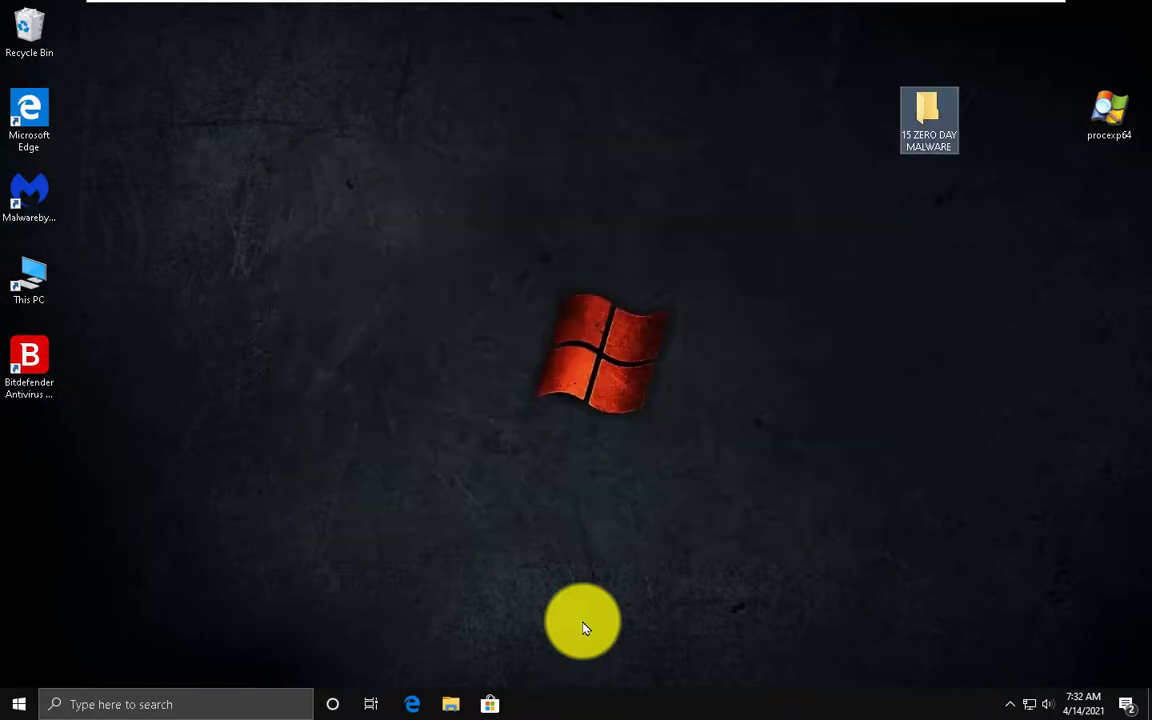
Check the malware folder's contents and Bitdefender's events and quarantine lists, closing both windows when done
{"action": "key", "text": "Return"}
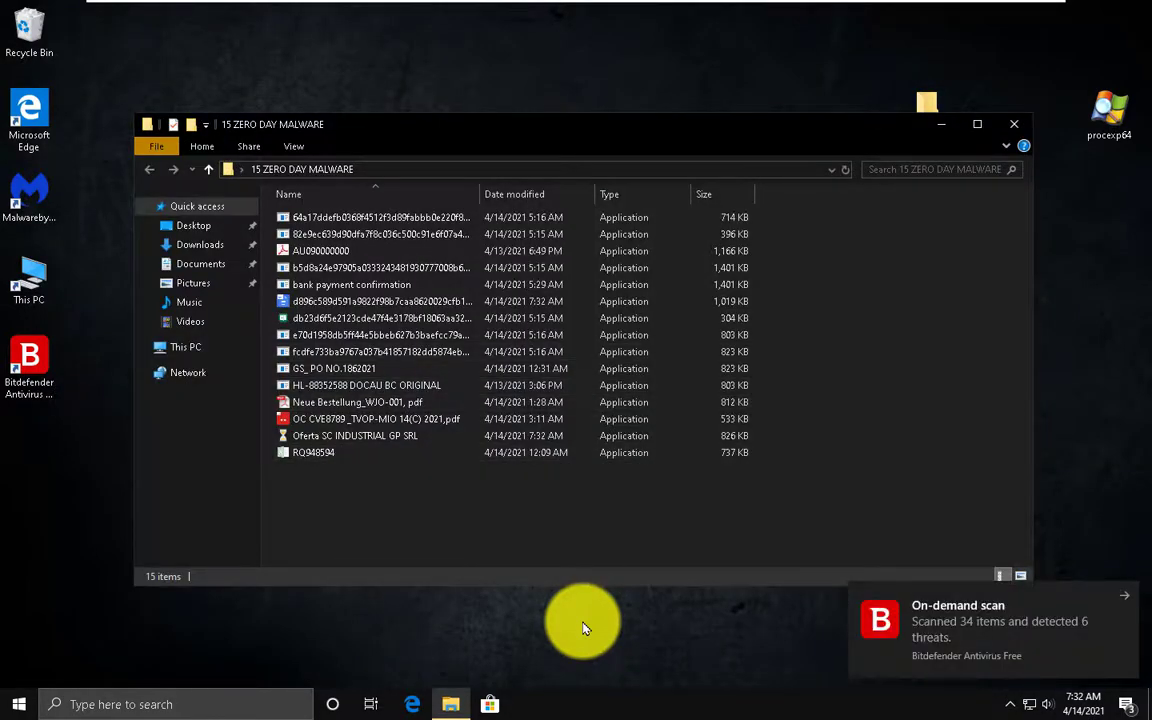
{"action": "left_click", "coordinate": [585, 628]}
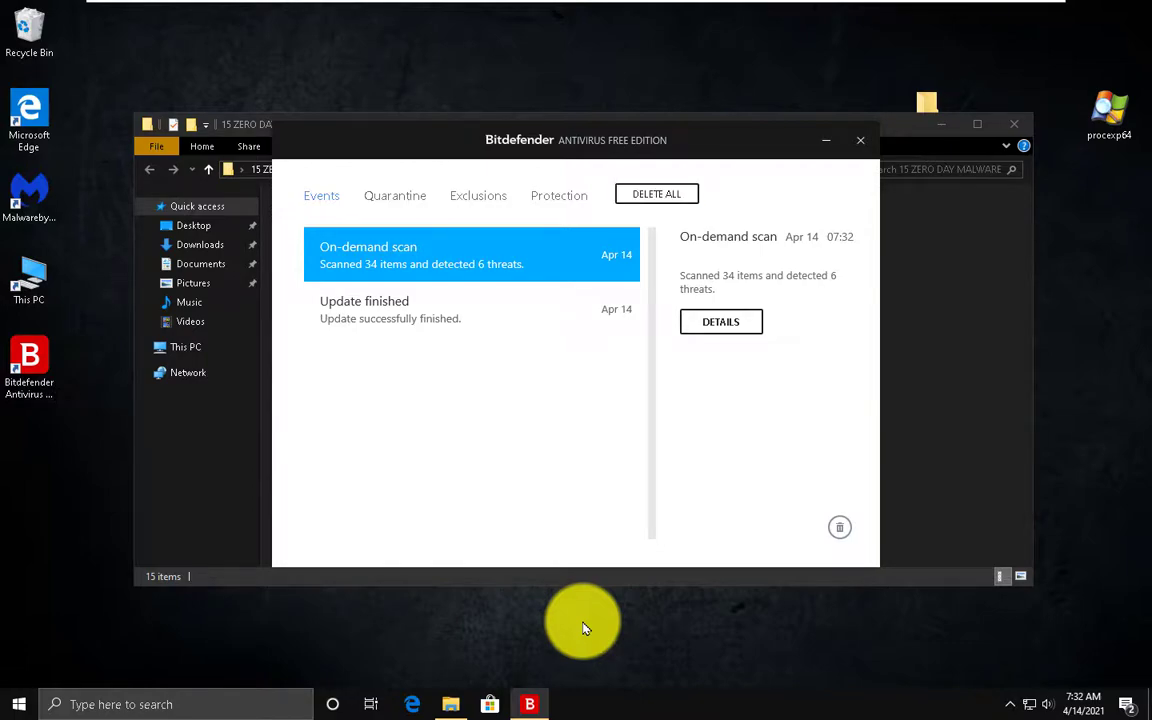
{"action": "left_click", "coordinate": [395, 196]}
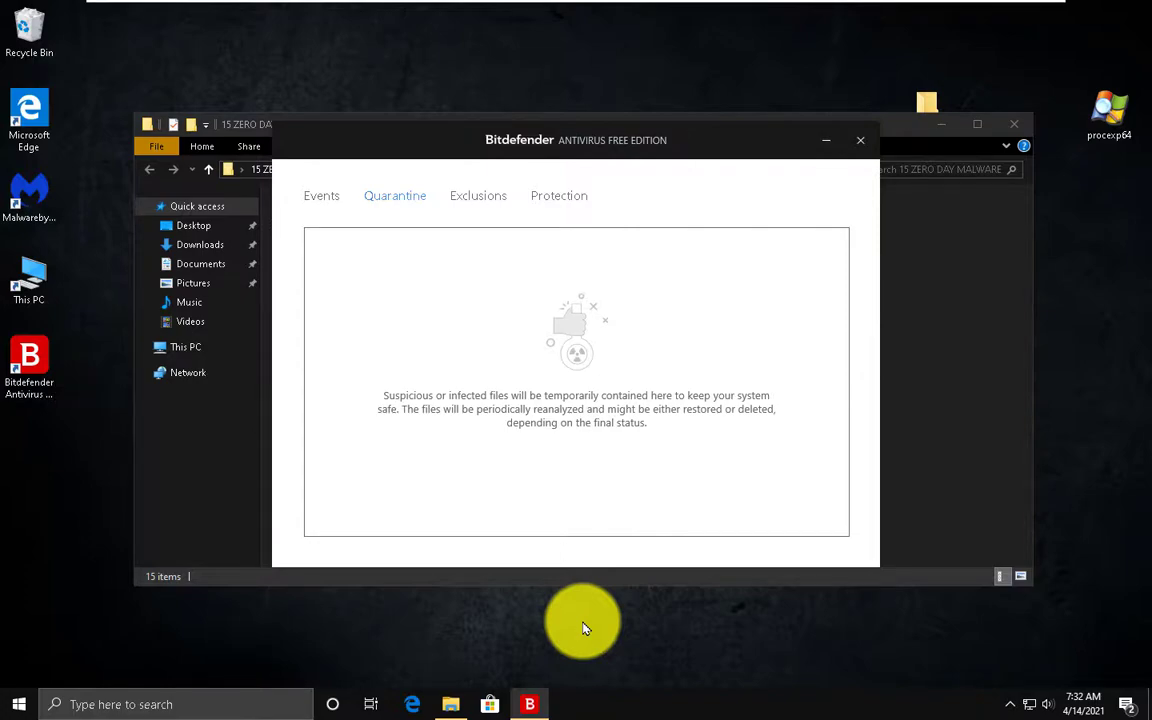
{"action": "left_click", "coordinate": [860, 140]}
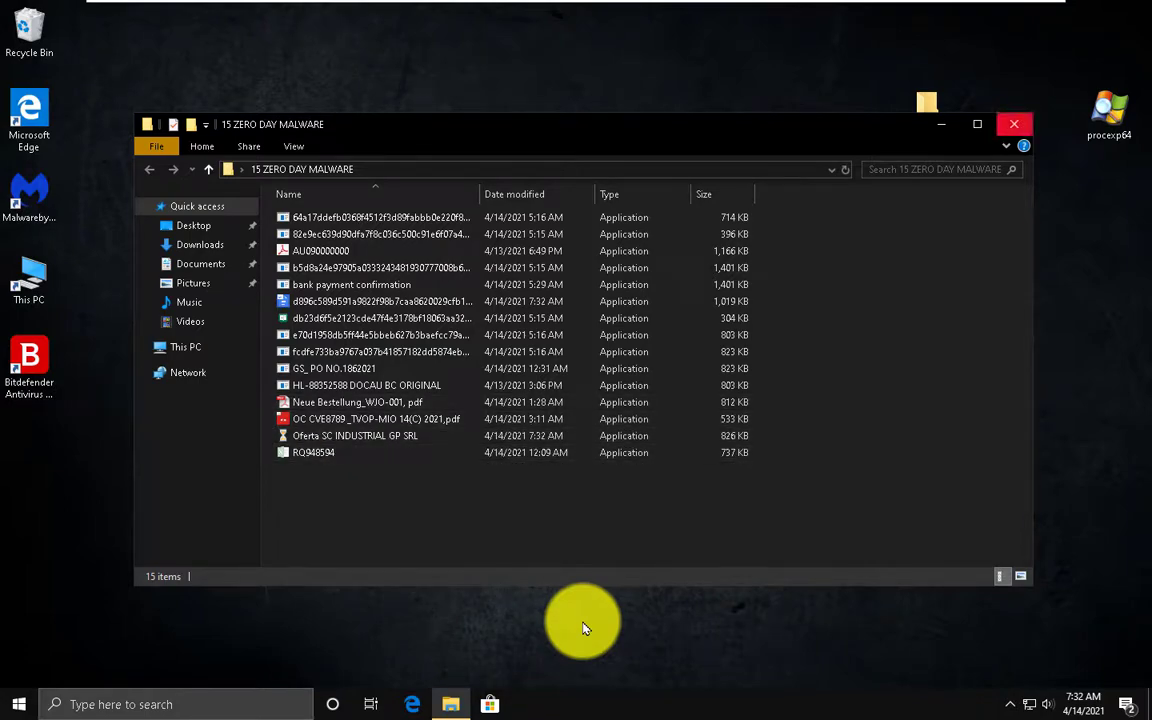
{"action": "left_click", "coordinate": [1014, 124]}
Rescan the 15 ZERO DAY MALWARE folder with Bitdefender and open the list of unresolved threats
{"action": "right_click", "coordinate": [927, 110]}
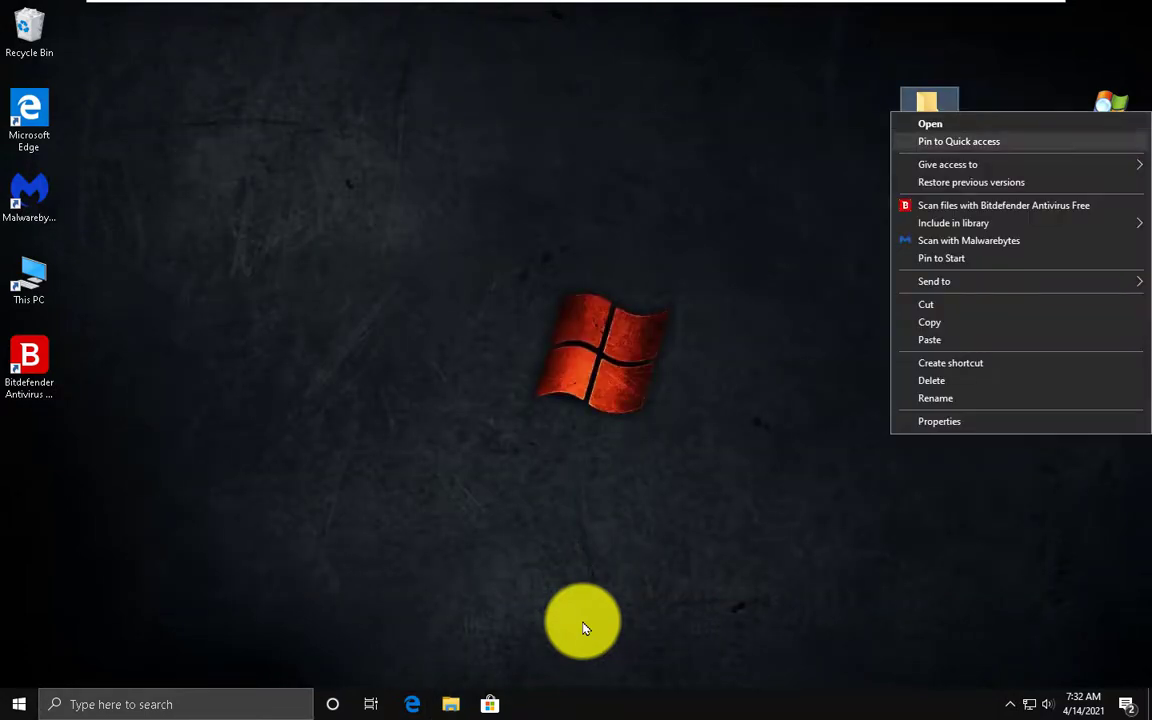
{"action": "left_click", "coordinate": [1003, 205]}
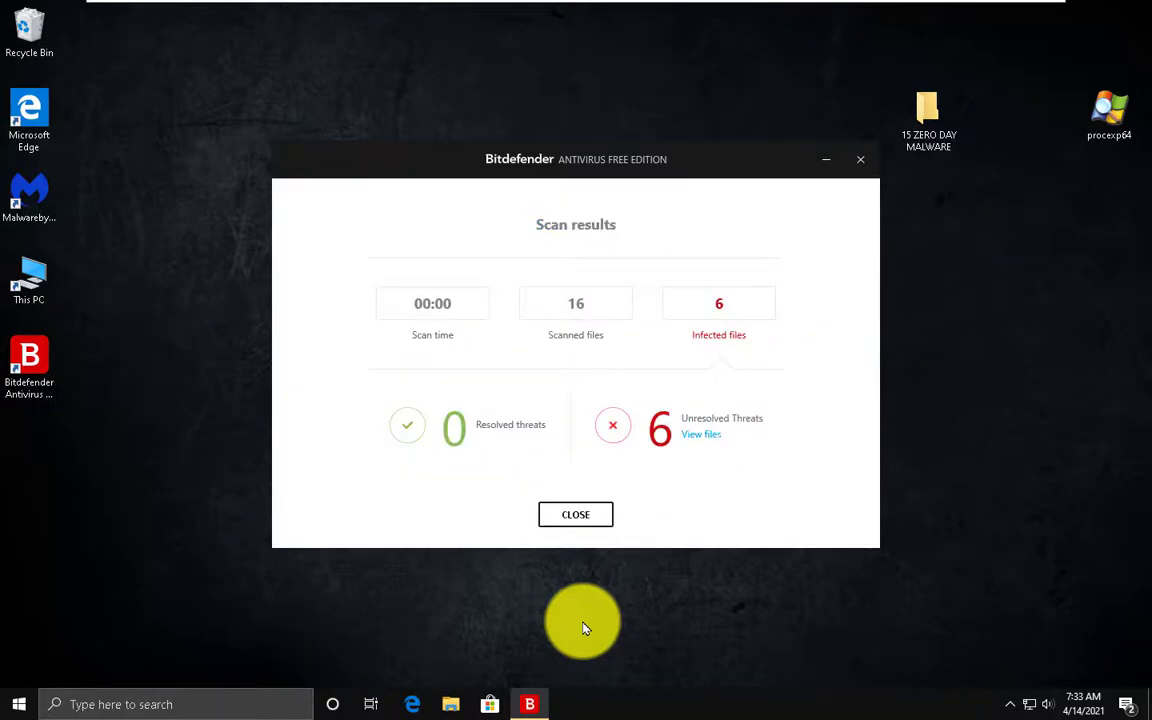
{"action": "left_click", "coordinate": [701, 434]}
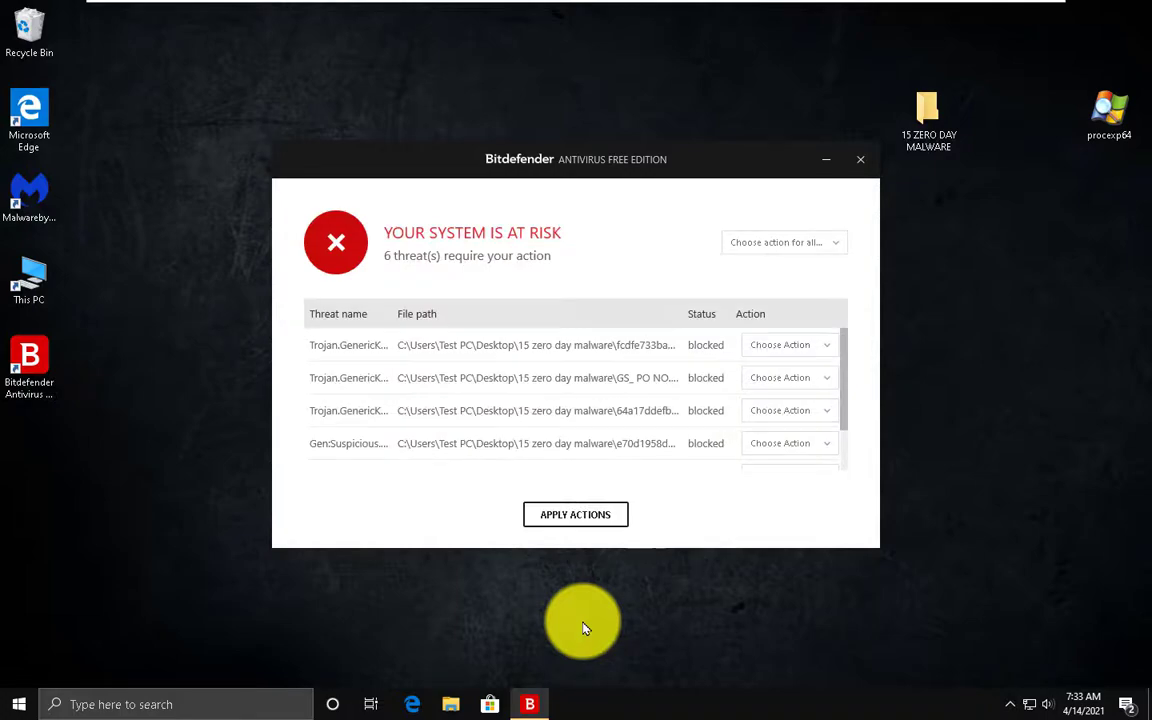
Choose the Delete action for the first two threats, the fcdfe733ba and GS_ PO NO. files
{"action": "left_click", "coordinate": [790, 345]}
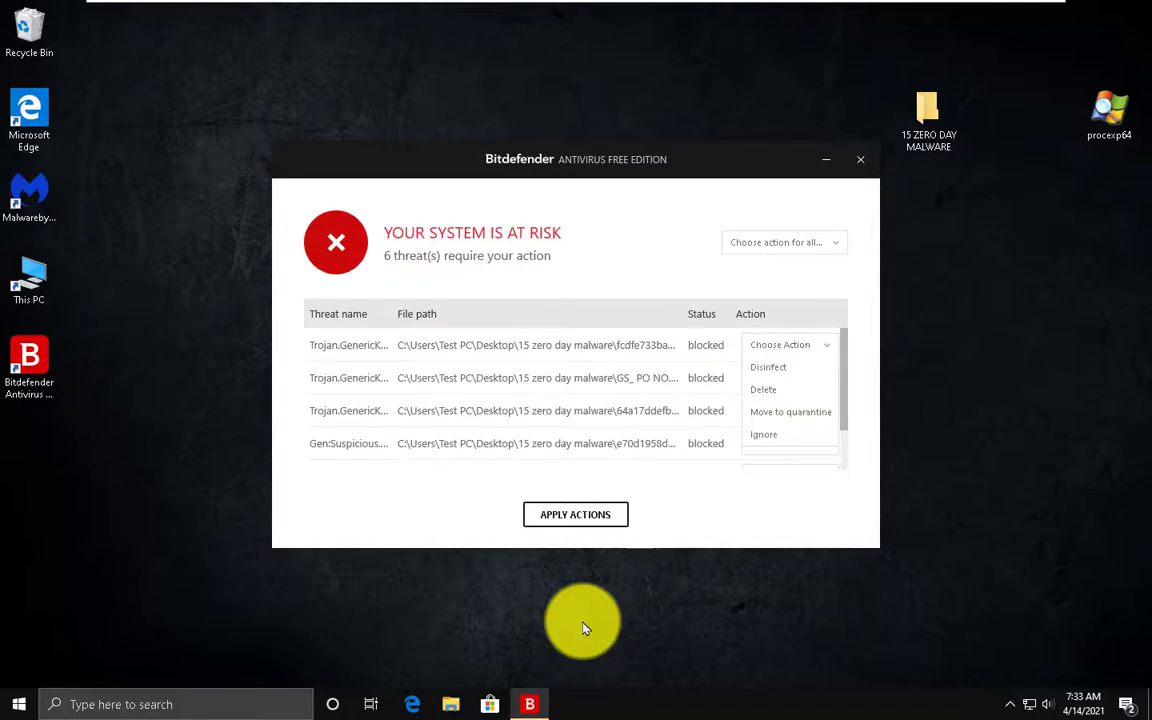
{"action": "key", "text": "Down"}
{"action": "key", "text": "Down"}
{"action": "key", "text": "Return"}
{"action": "key", "text": "Tab"}
{"action": "key", "text": "alt+Down"}
{"action": "key", "text": "Down"}
{"action": "key", "text": "Down"}
{"action": "key", "text": "Return"}
Choose the Delete action for the third threat, the 64a17ddefb file
{"action": "key", "text": "Tab"}
{"action": "key", "text": "alt+Down"}
{"action": "key", "text": "Down"}
{"action": "key", "text": "Down"}
{"action": "key", "text": "Return"}
{"action": "key", "text": "Down"}
{"action": "key", "text": "Down"}
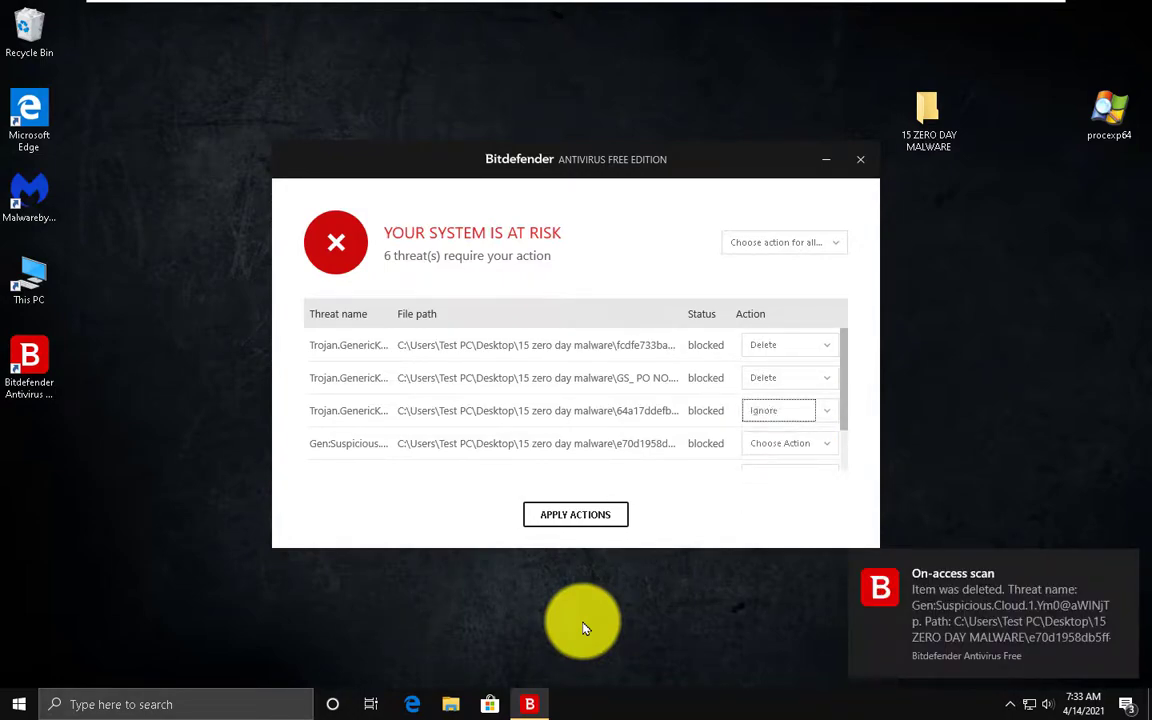
{"action": "key", "text": "alt+Down"}
{"action": "key", "text": "Up"}
{"action": "key", "text": "Up"}
{"action": "key", "text": "Return"}
Choose Delete for the e70d1958d, db23d6f5e2 and HL-8835258 threats and apply the chosen actions
{"action": "scroll", "coordinate": [576, 398], "scroll_direction": "down", "scroll_amount": 2}
{"action": "key", "text": "alt+Down"}
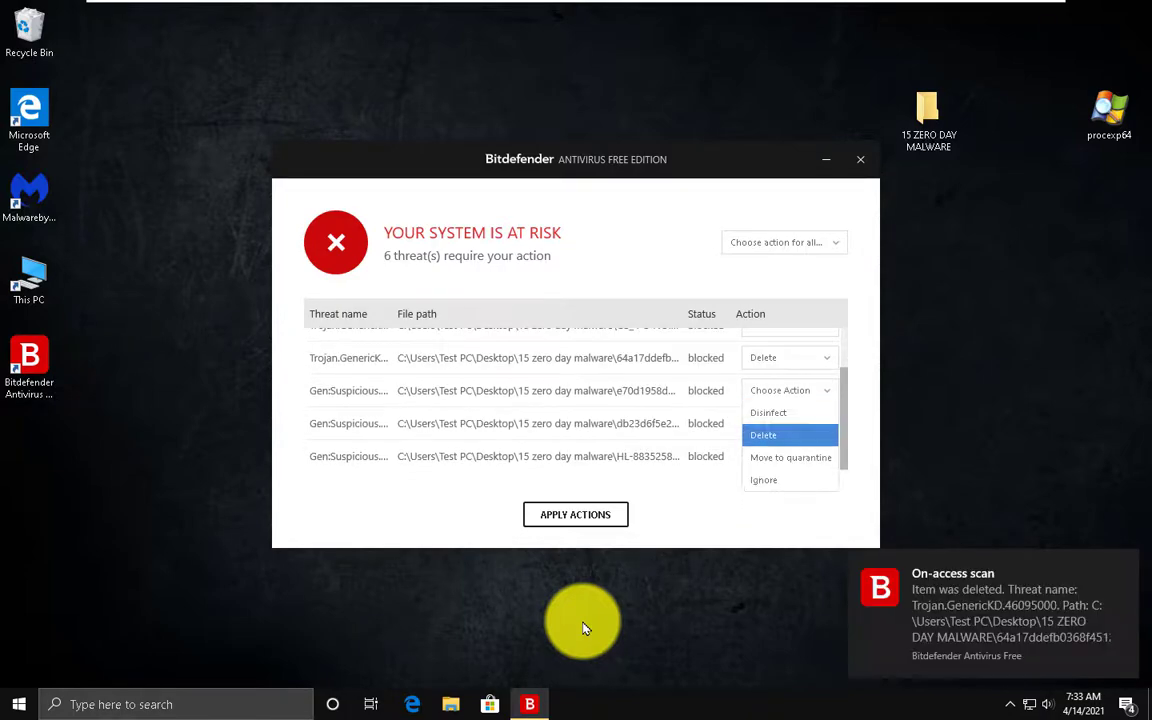
{"action": "key", "text": "Return"}
{"action": "key", "text": "Tab"}
{"action": "key", "text": "alt+Down"}
{"action": "key", "text": "Down"}
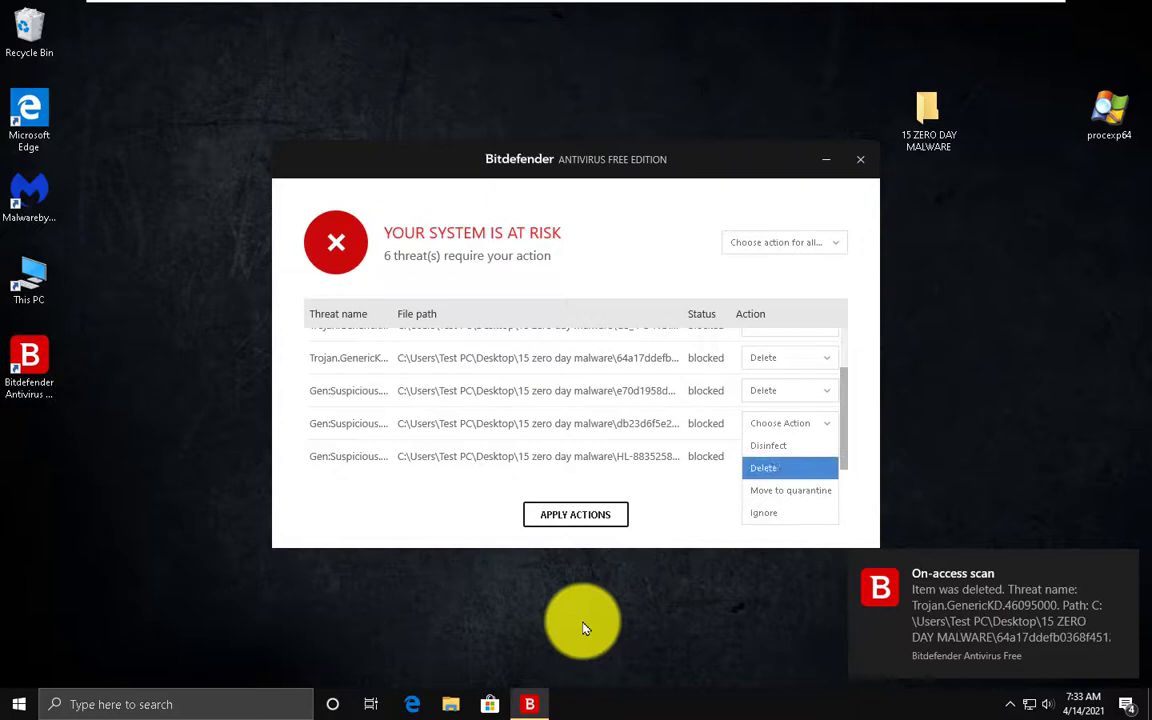
{"action": "key", "text": "Return"}
{"action": "key", "text": "Tab"}
{"action": "key", "text": "alt+Down"}
{"action": "key", "text": "Down"}
{"action": "key", "text": "Return"}
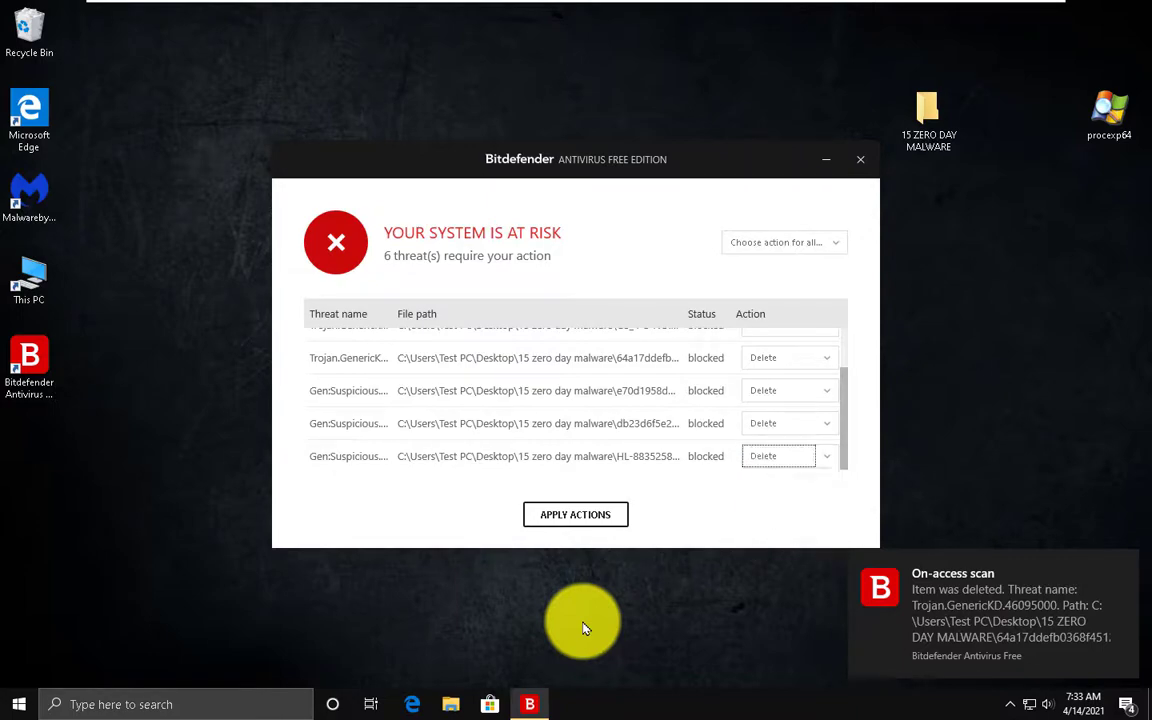
{"action": "scroll", "coordinate": [585, 628], "scroll_direction": "up", "scroll_amount": 2}
{"action": "key", "text": "Return"}
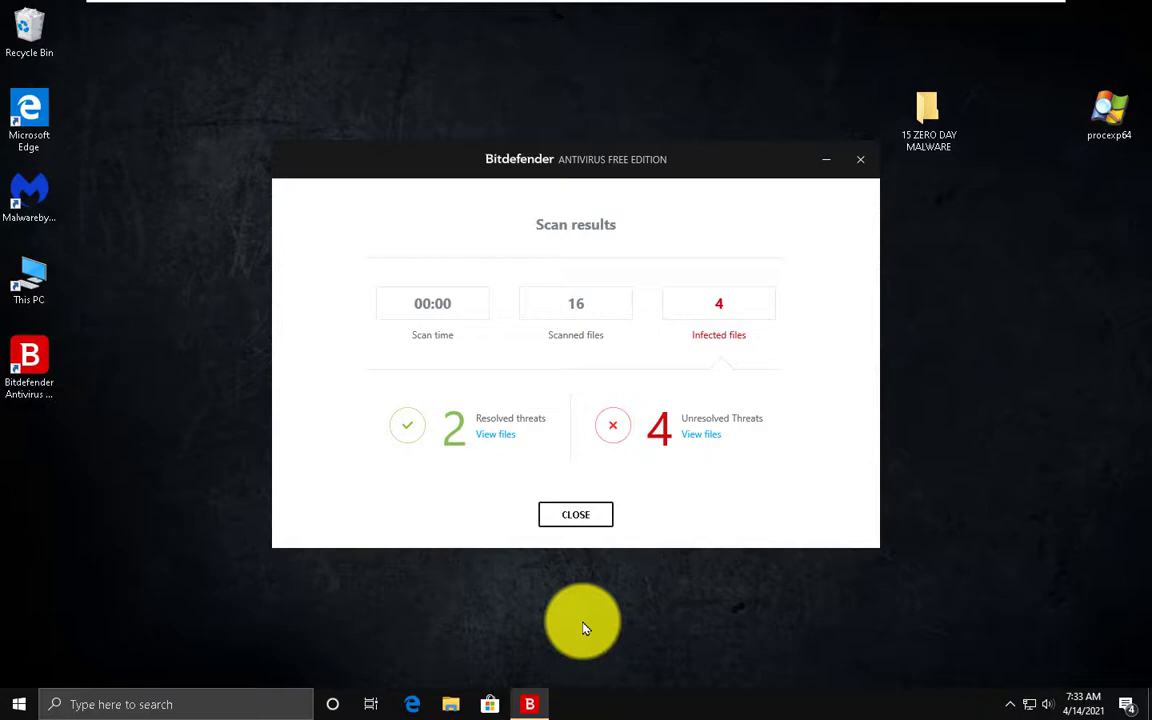
Reopen the unresolved threats list and choose Delete for the first two remaining threats
{"action": "key", "text": "Return"}
{"action": "key", "text": "alt+Down"}
{"action": "key", "text": "Down"}
{"action": "key", "text": "Down"}
{"action": "key", "text": "Down"}
{"action": "key", "text": "Up"}
{"action": "key", "text": "Return"}
{"action": "key", "text": "Tab"}
{"action": "key", "text": "alt+Down"}
{"action": "key", "text": "Down"}
{"action": "key", "text": "Return"}
Choose Delete for the last two unresolved threats and apply the actions
{"action": "key", "text": "Tab"}
{"action": "key", "text": "alt+Down"}
{"action": "key", "text": "Down"}
{"action": "key", "text": "Return"}
{"action": "key", "text": "Tab"}
{"action": "key", "text": "alt+Down"}
{"action": "key", "text": "Down"}
{"action": "key", "text": "Return"}
{"action": "key", "text": "Tab"}
{"action": "key", "text": "Return"}
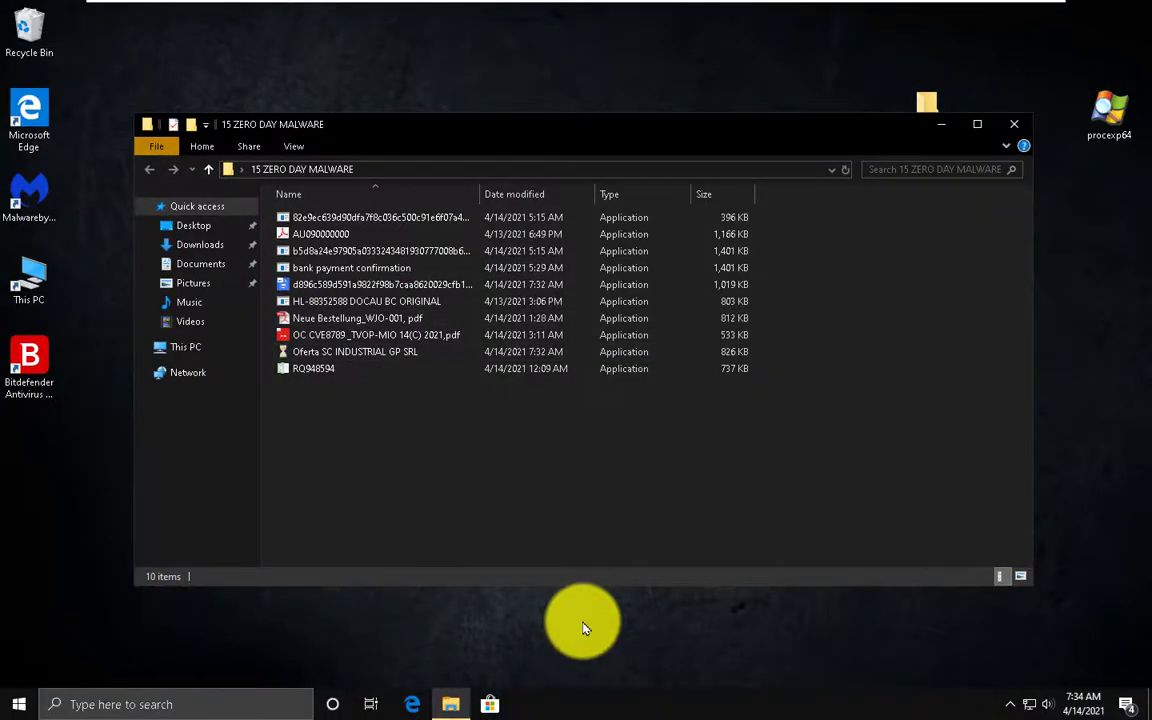
{"action": "left_click_drag", "start_coordinate": [333, 446], "coordinate": [491, 230]}
{"action": "left_click_drag", "start_coordinate": [367, 474], "coordinate": [545, 214]}
Start Process Explorer, accept its license agreement, and tile it side by side with the 15 ZERO DAY MALWARE folder
{"action": "double_click", "coordinate": [1109, 112]}
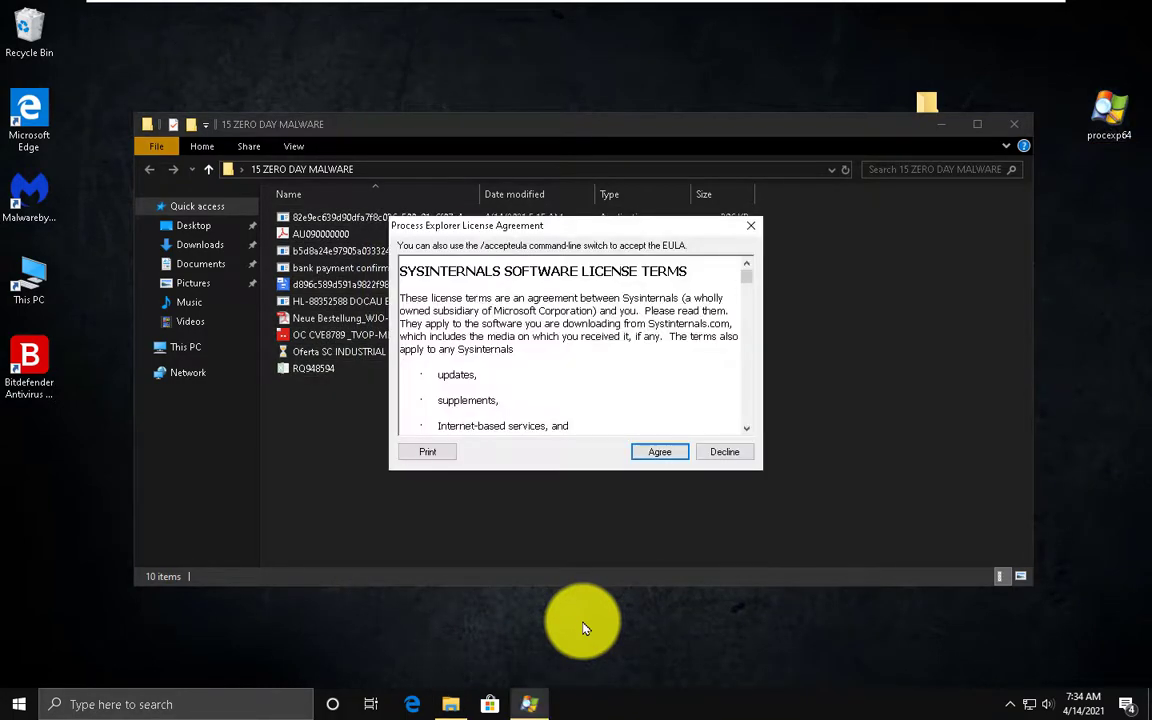
{"action": "left_click", "coordinate": [660, 452]}
{"action": "key", "text": "Up"}
{"action": "key", "text": "Up"}
{"action": "key", "text": "Up"}
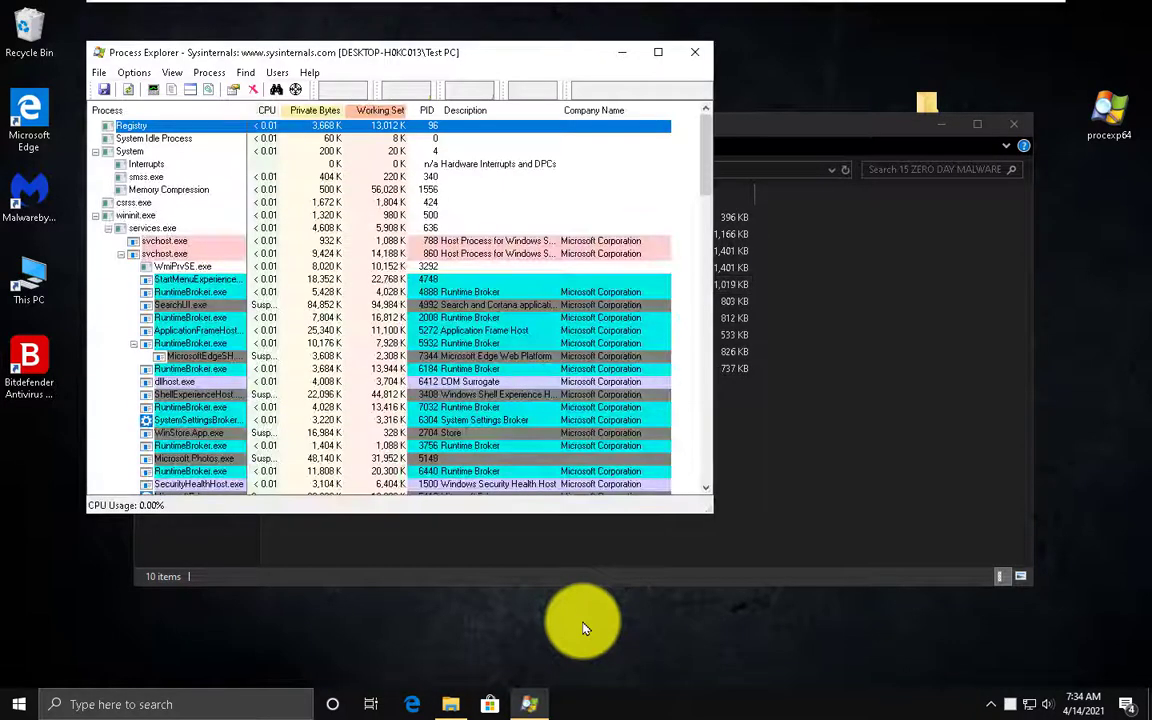
{"action": "key", "text": "super+Left"}
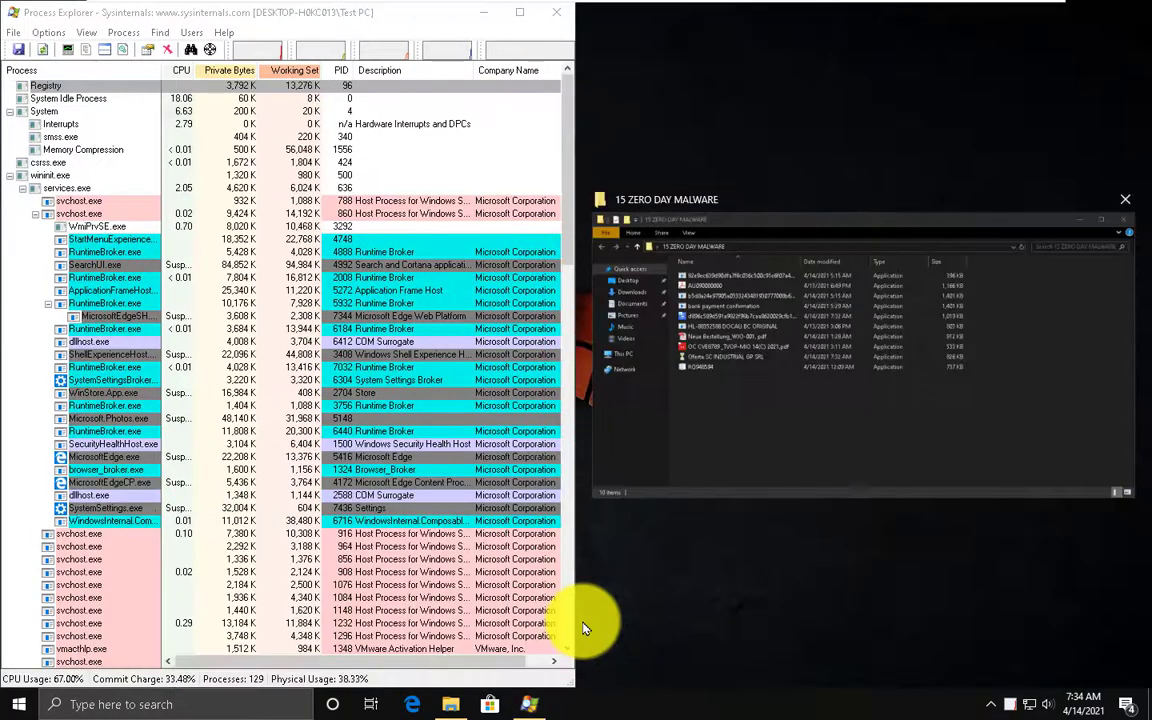
{"action": "key", "text": "Return"}
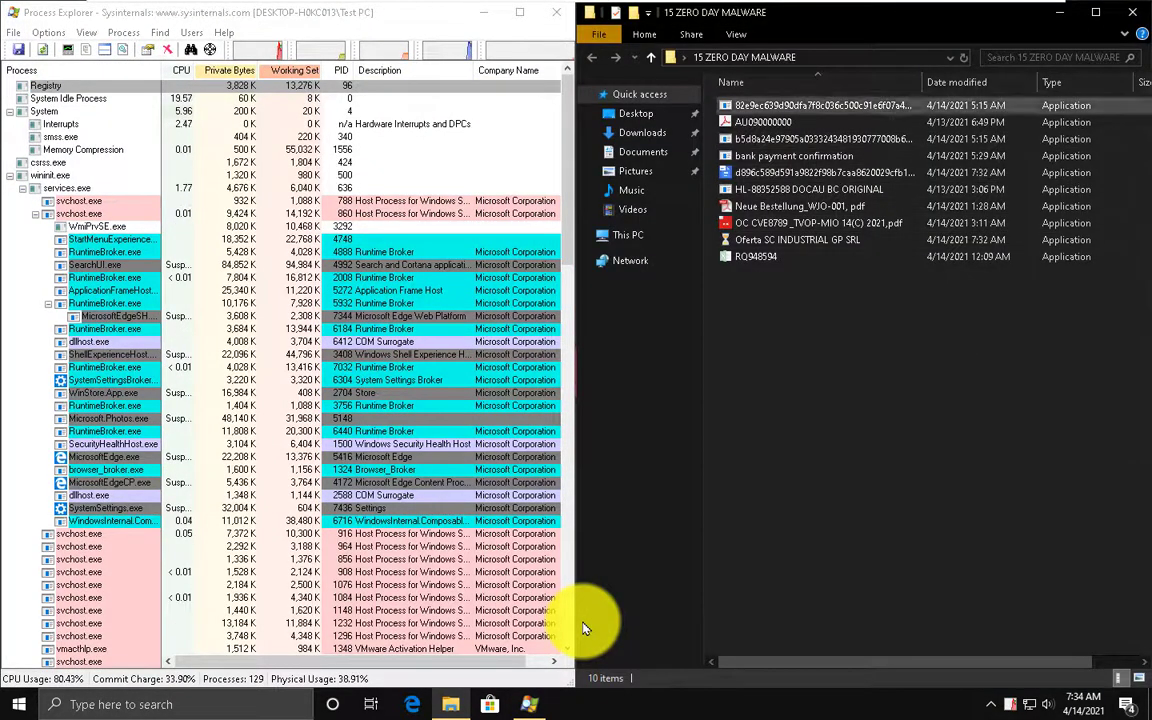
Run the 82e9ec639d sample, show the end of the process list and close the Bitdefender events window
{"action": "left_click", "coordinate": [778, 106]}
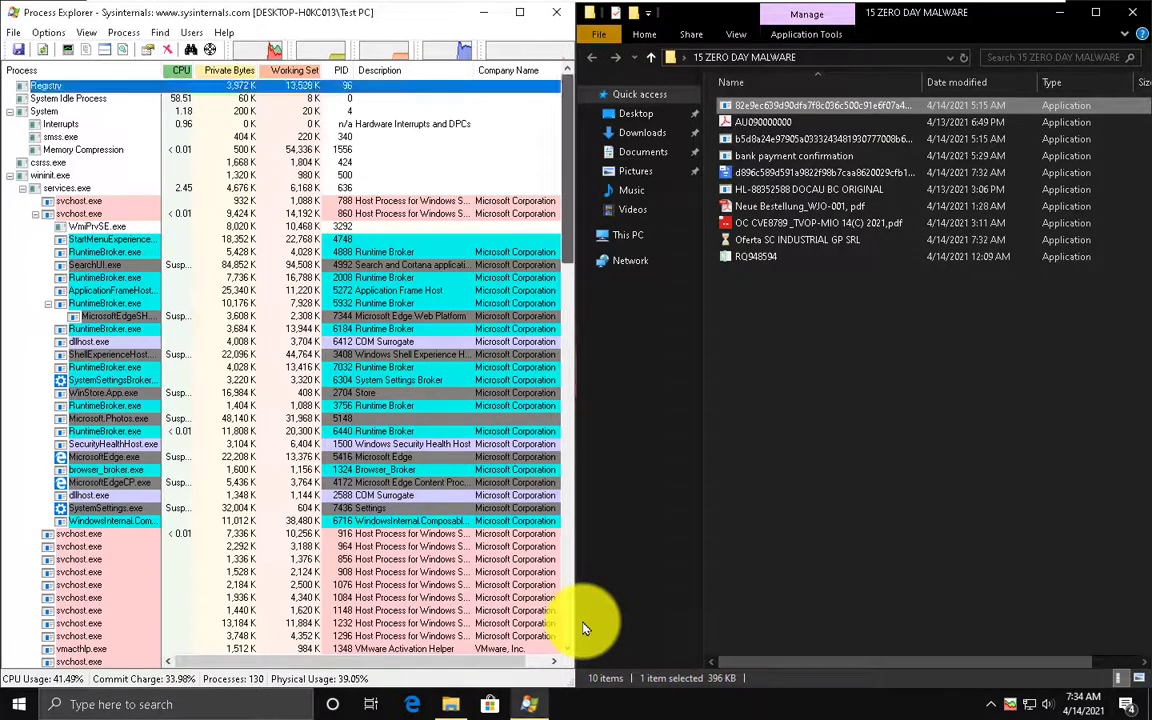
{"action": "left_click_drag", "start_coordinate": [568, 180], "coordinate": [568, 570]}
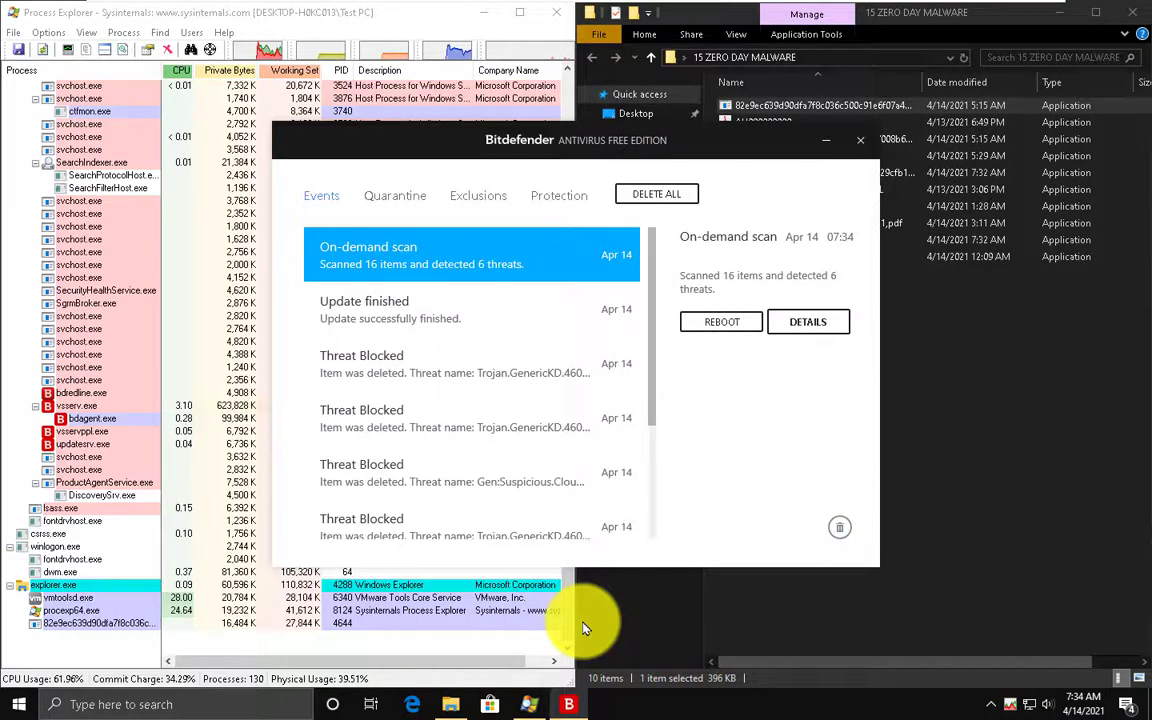
{"action": "left_click", "coordinate": [860, 140]}
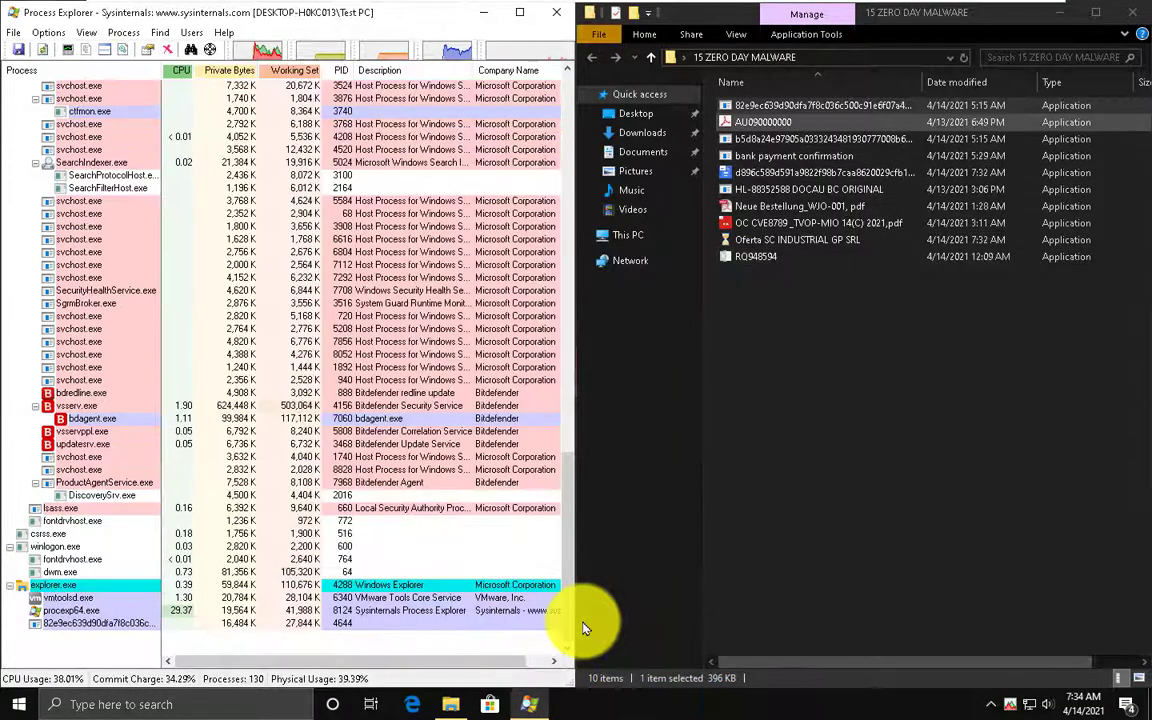
Run the AU090000000, b5d8a24e97905 and bank payment confirmation samples, checking their processes in Process Explorer
{"action": "double_click", "coordinate": [790, 122]}
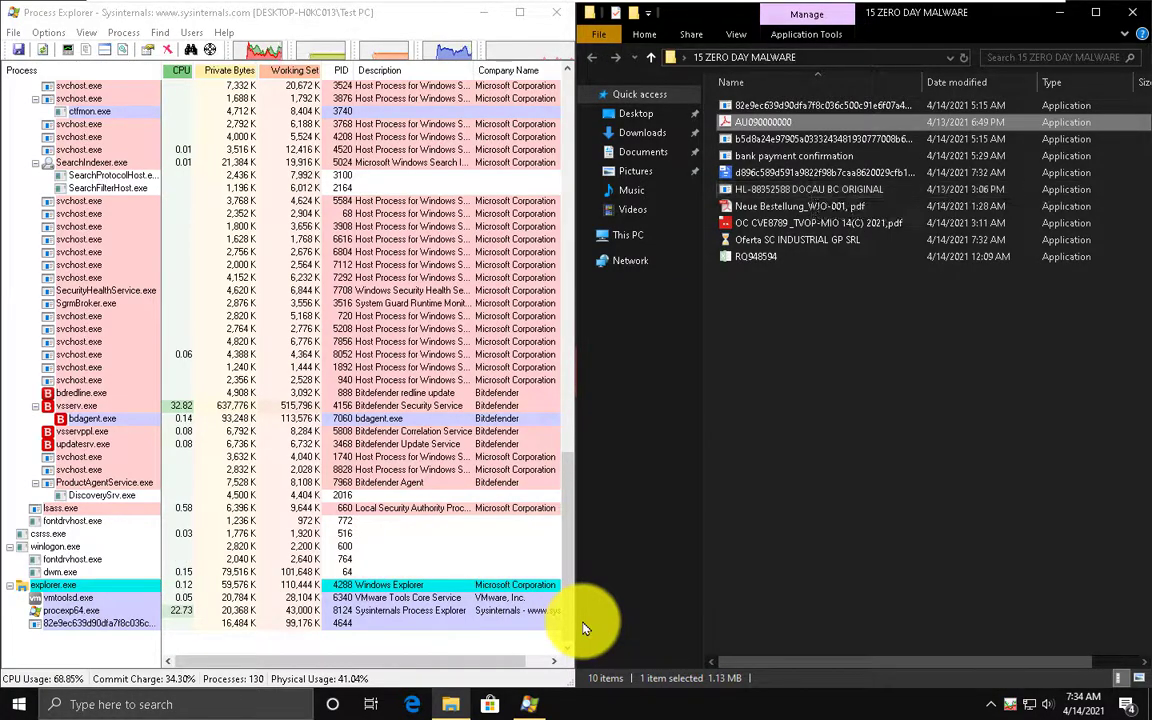
{"action": "left_click", "coordinate": [100, 623]}
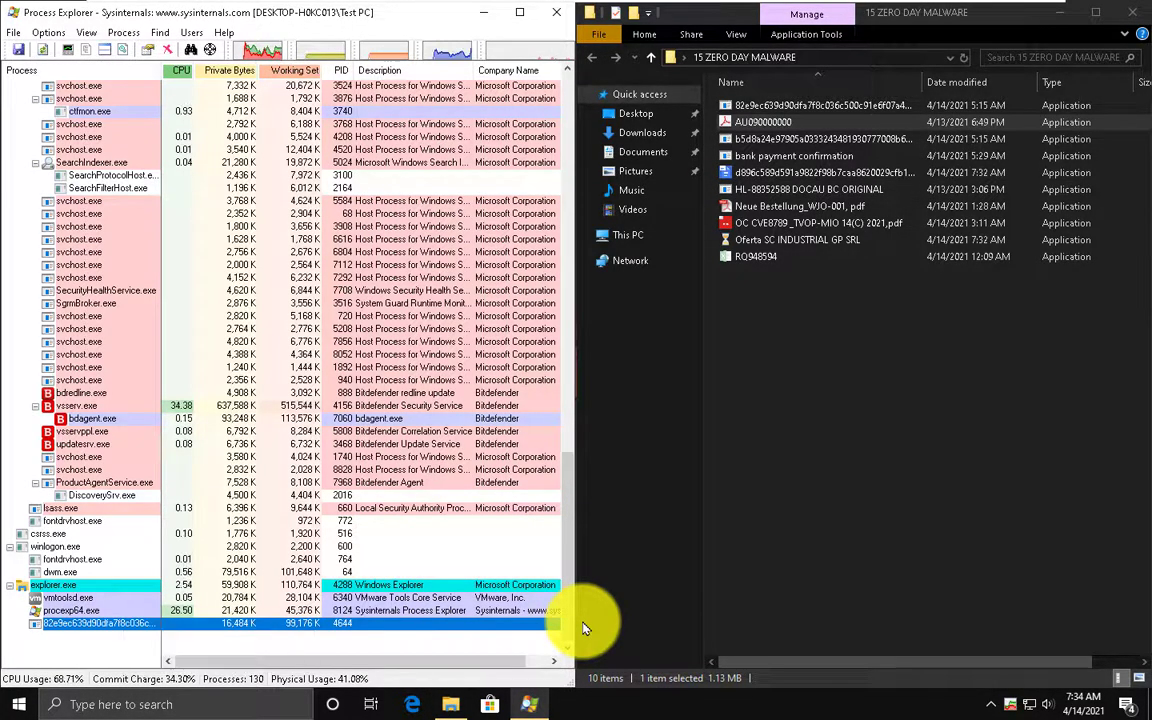
{"action": "double_click", "coordinate": [823, 139]}
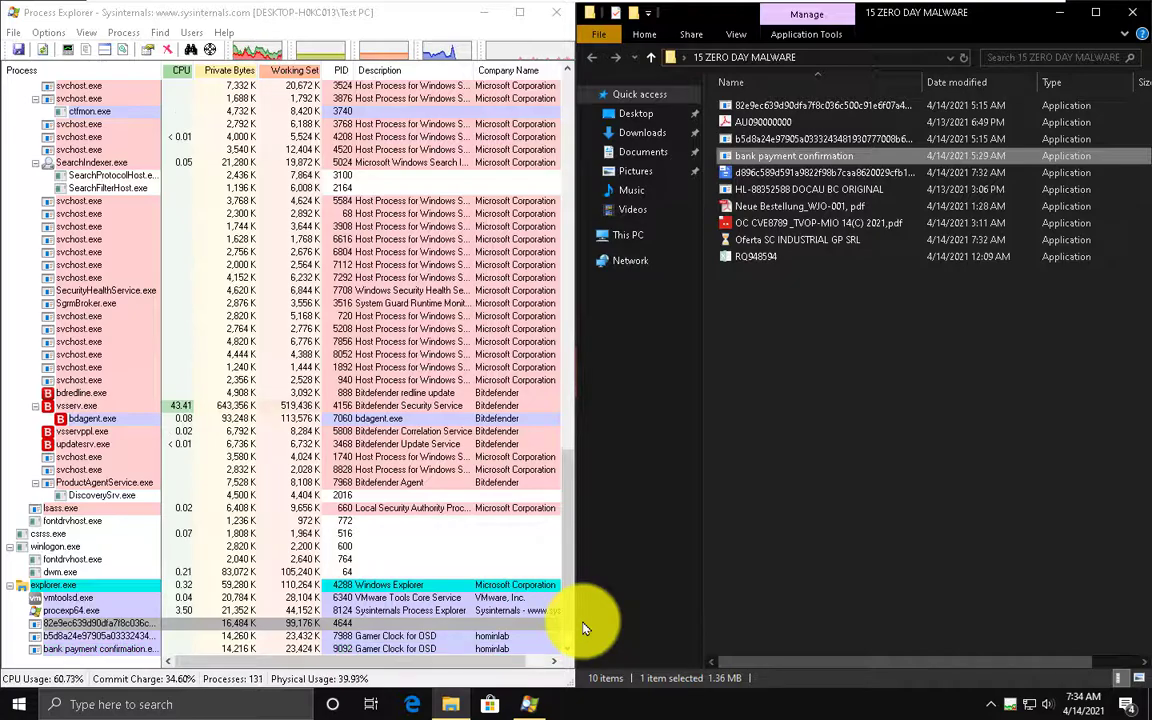
{"action": "left_click", "coordinate": [552, 636]}
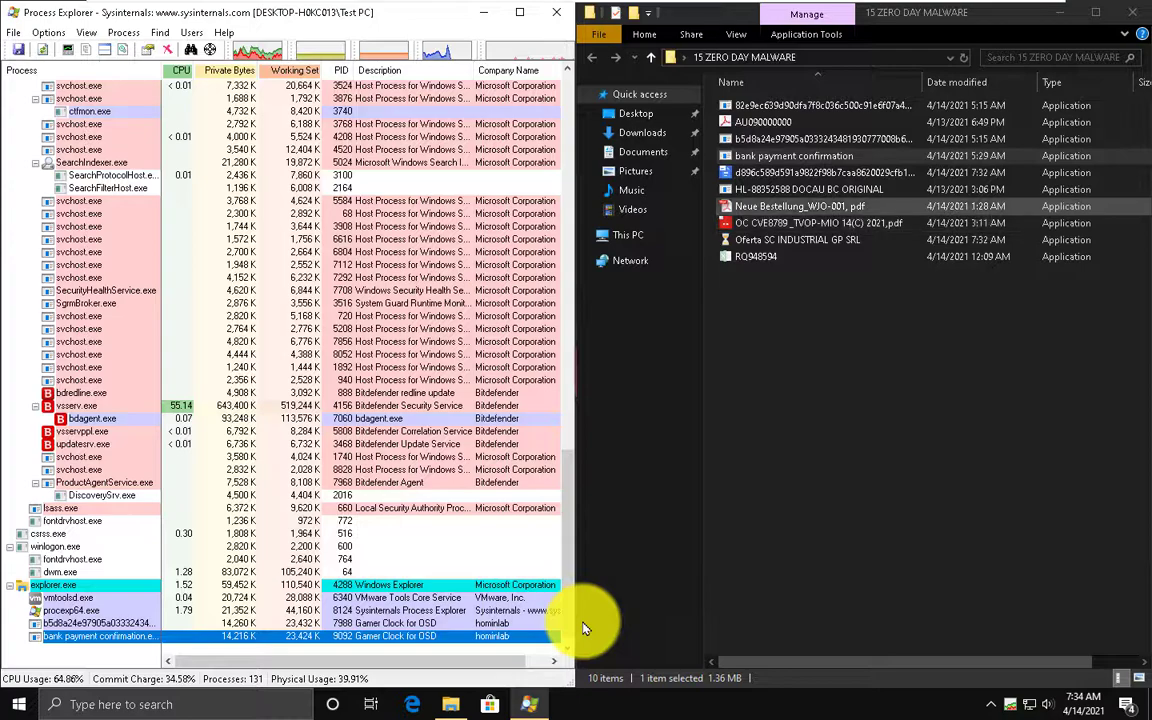
Run the d896c589d591 sample, try to run HL-88352588 DOCAU BC ORIGINAL, and dismiss the error message
{"action": "left_click", "coordinate": [868, 173]}
{"action": "key", "text": "Return"}
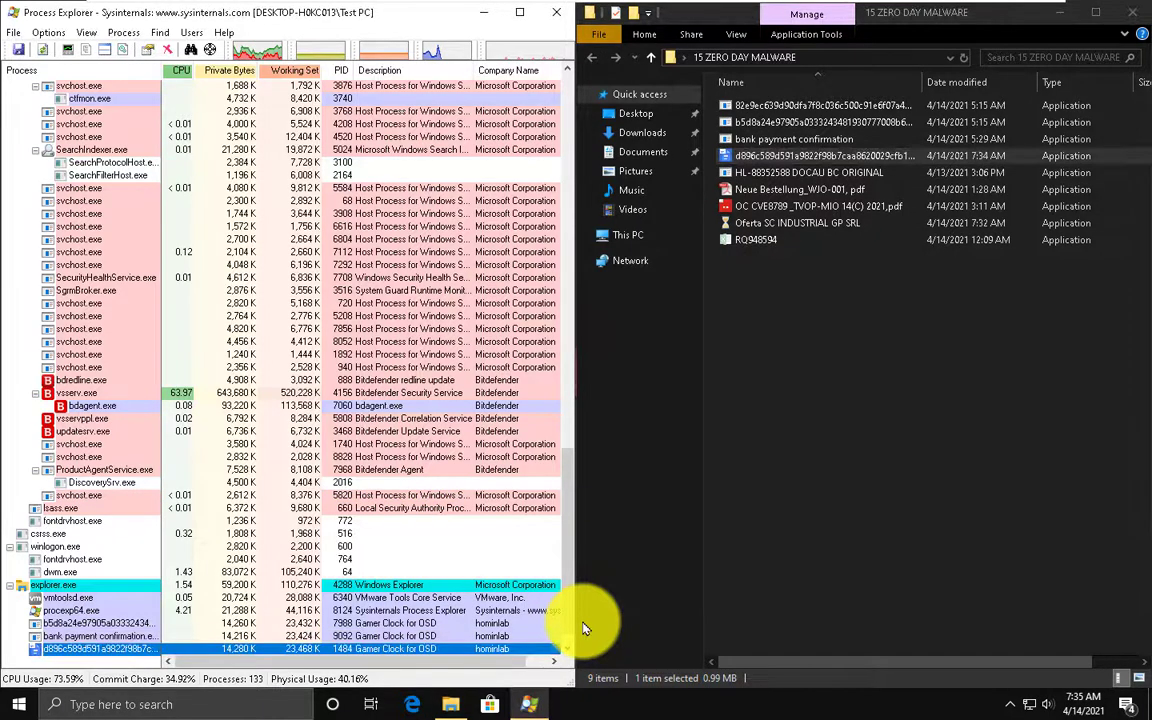
{"action": "key", "text": "Down"}
{"action": "key", "text": "Return"}
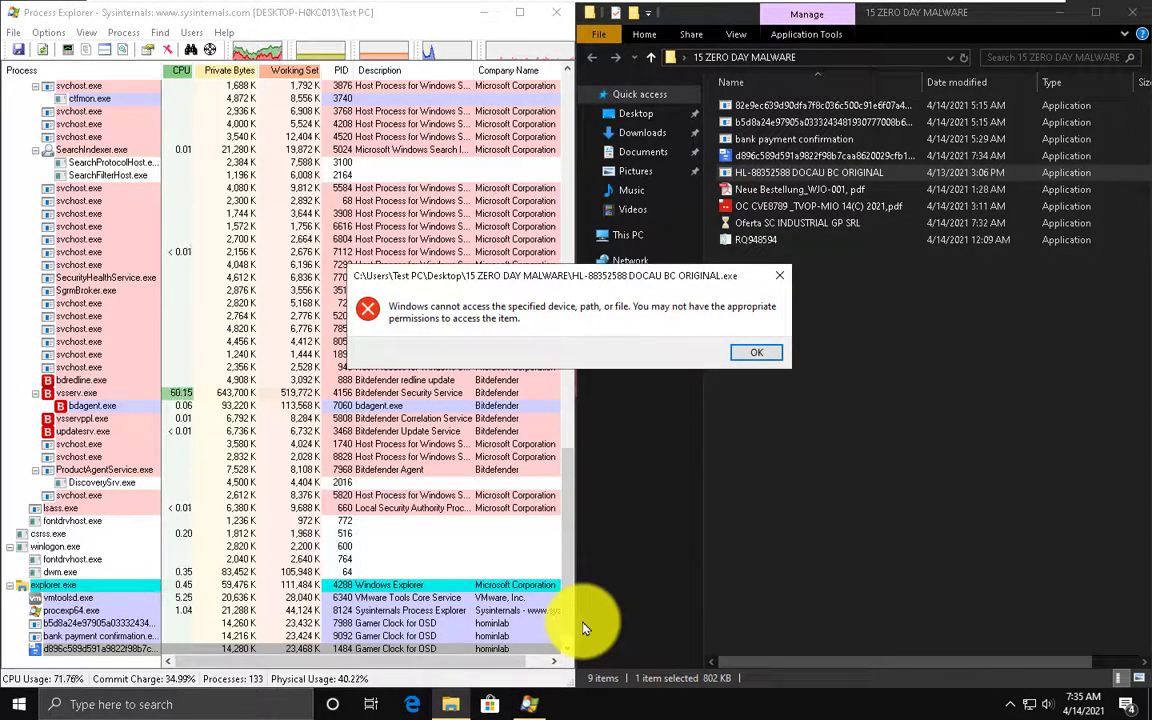
{"action": "key", "text": "Return"}
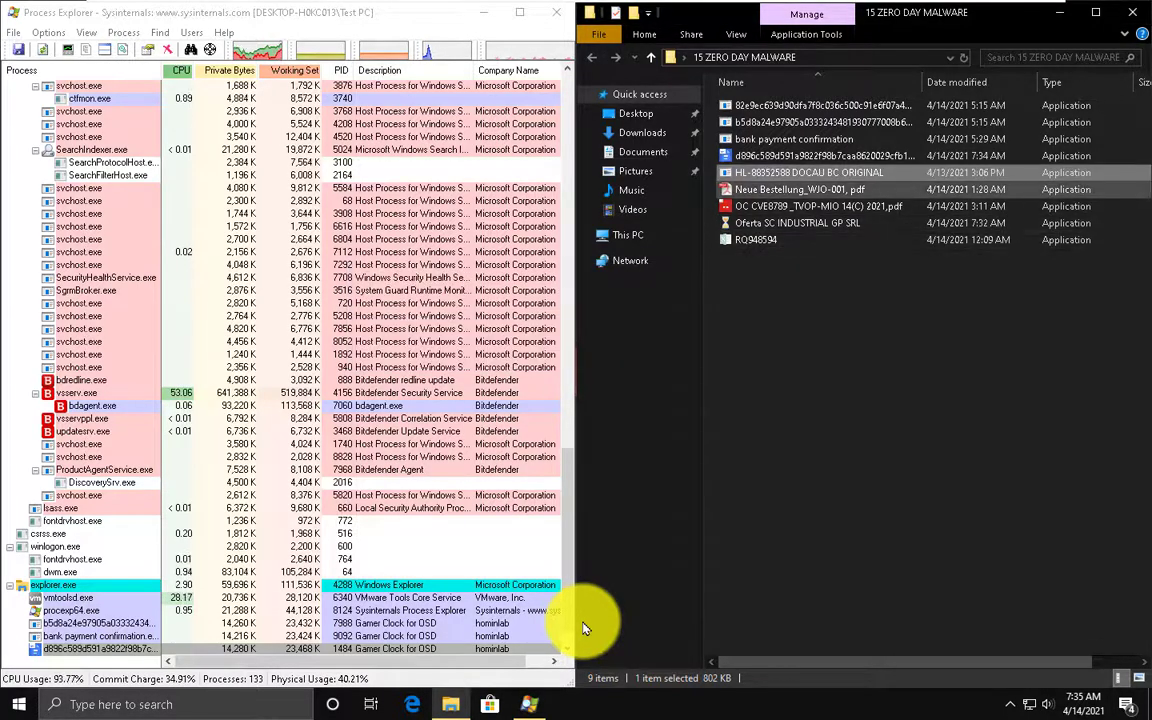
Run the Neue Bestellung_WJO-001, pdf sample, check its process in Process Explorer, and dismiss the Active Threat Control notification
{"action": "key", "text": "Down"}
{"action": "key", "text": "Return"}
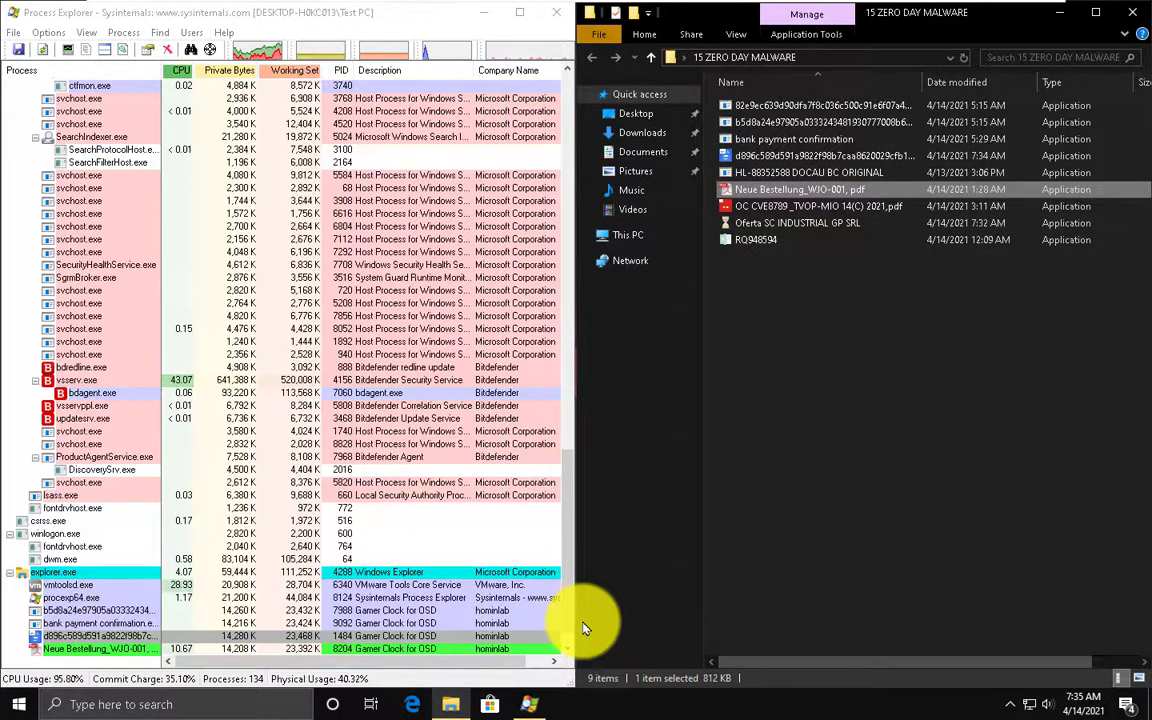
{"action": "left_click", "coordinate": [97, 649]}
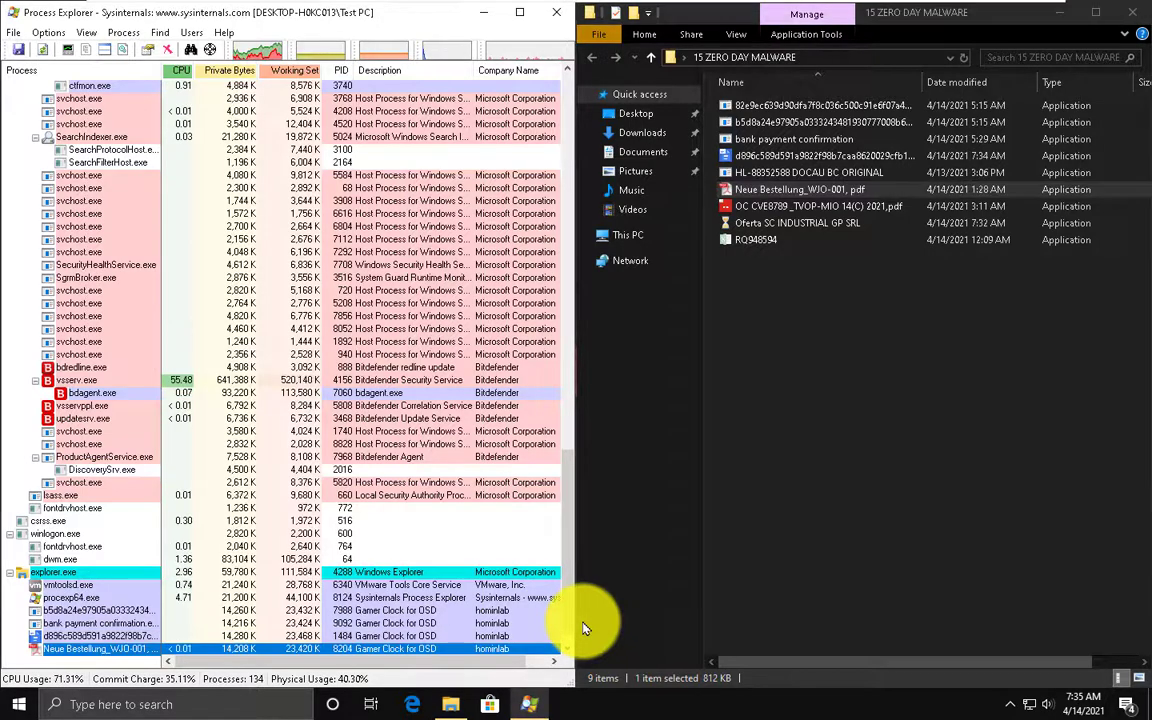
{"action": "key", "text": "Up"}
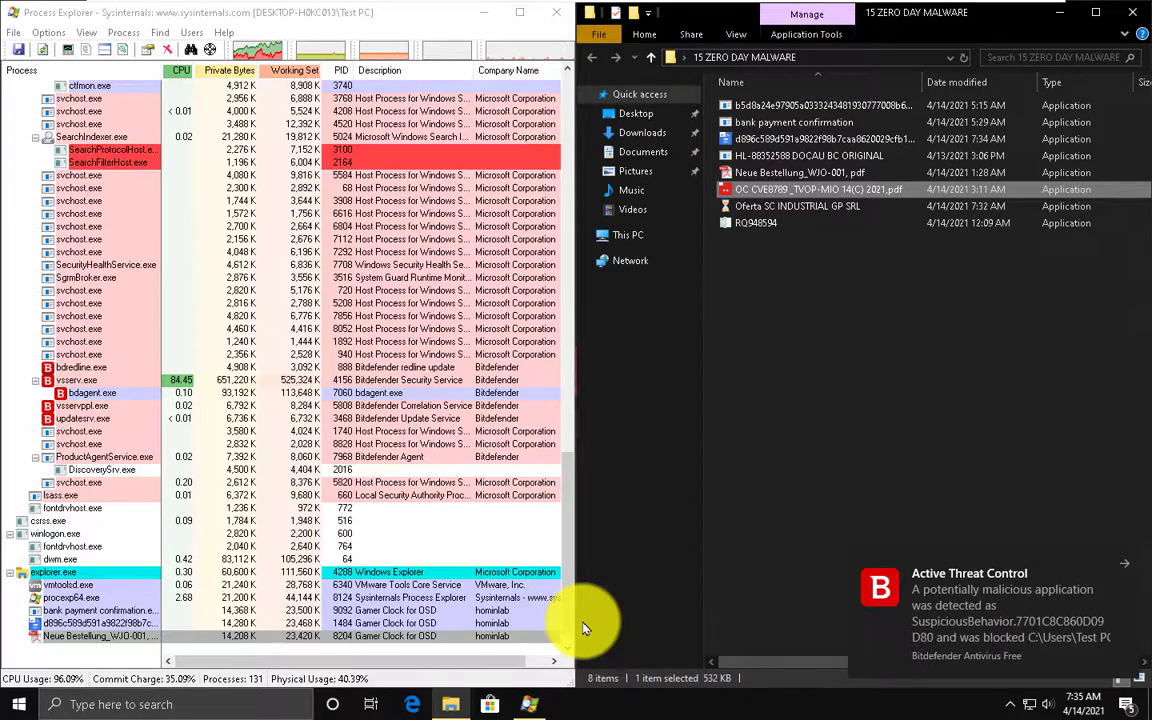
{"action": "left_click", "coordinate": [1124, 564]}
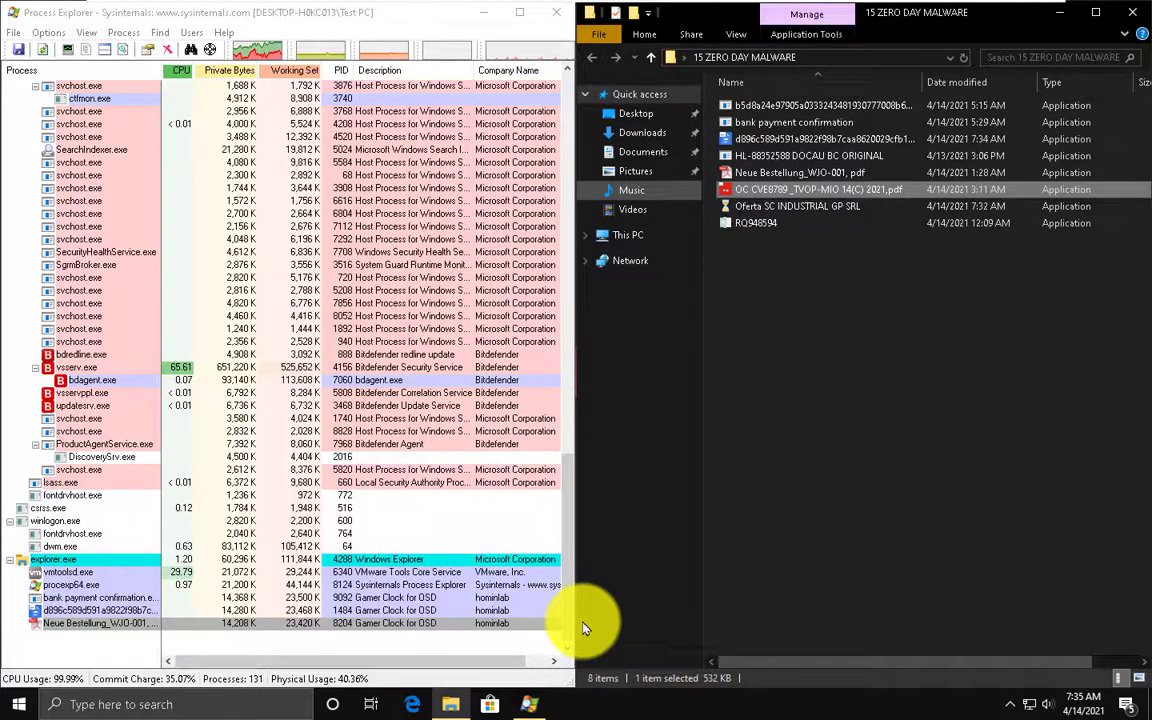
Run the Oferta SC INDUSTRIAL GP SRL and RQ948594 samples from the 15 ZERO DAY MALWARE folder
{"action": "key", "text": "Down"}
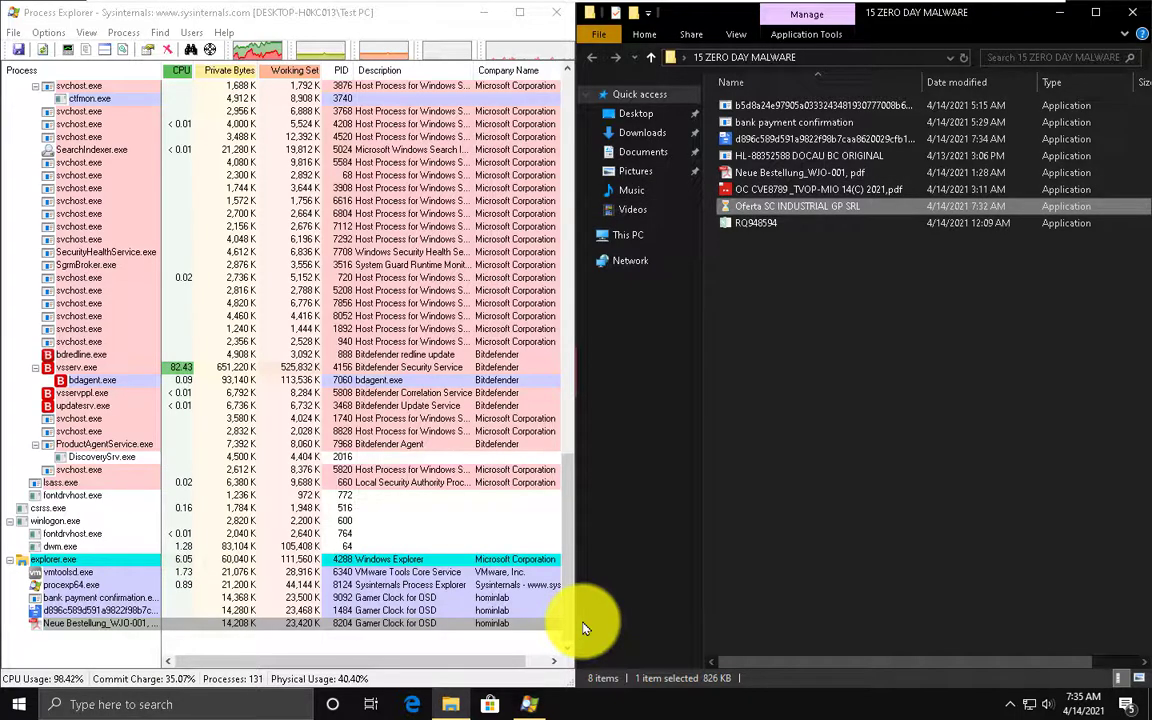
{"action": "key", "text": "Return"}
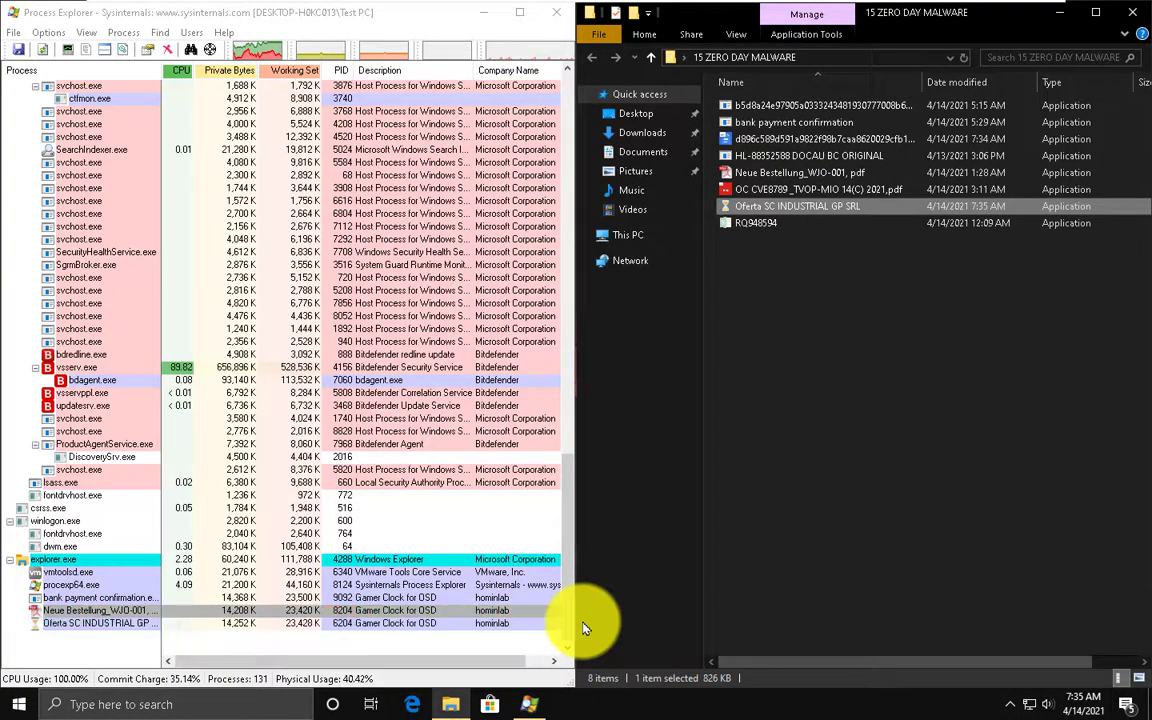
{"action": "key", "text": "Down"}
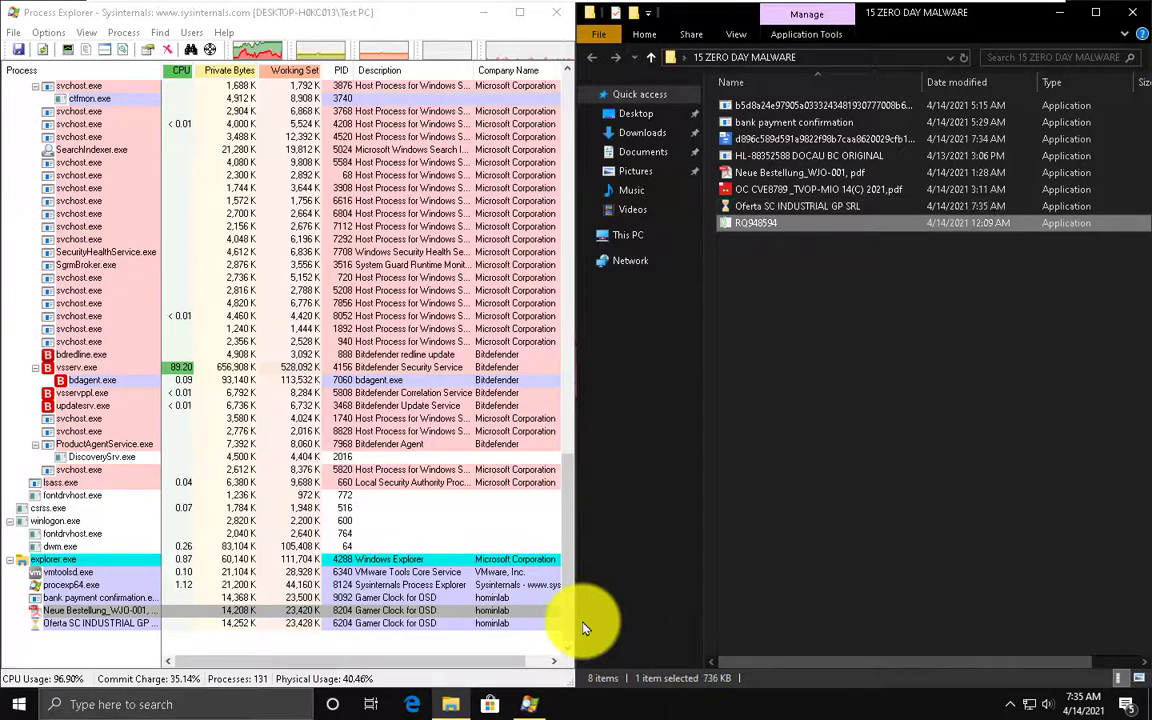
{"action": "key", "text": "Return"}
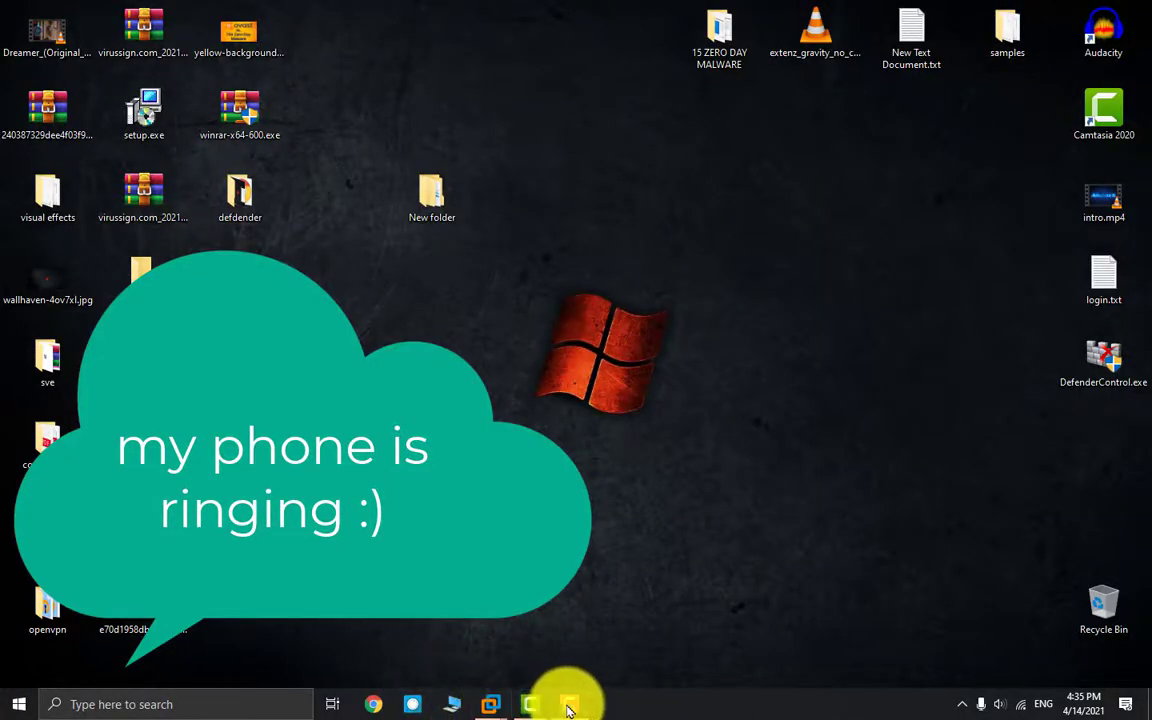
{"action": "left_click", "coordinate": [570, 702]}
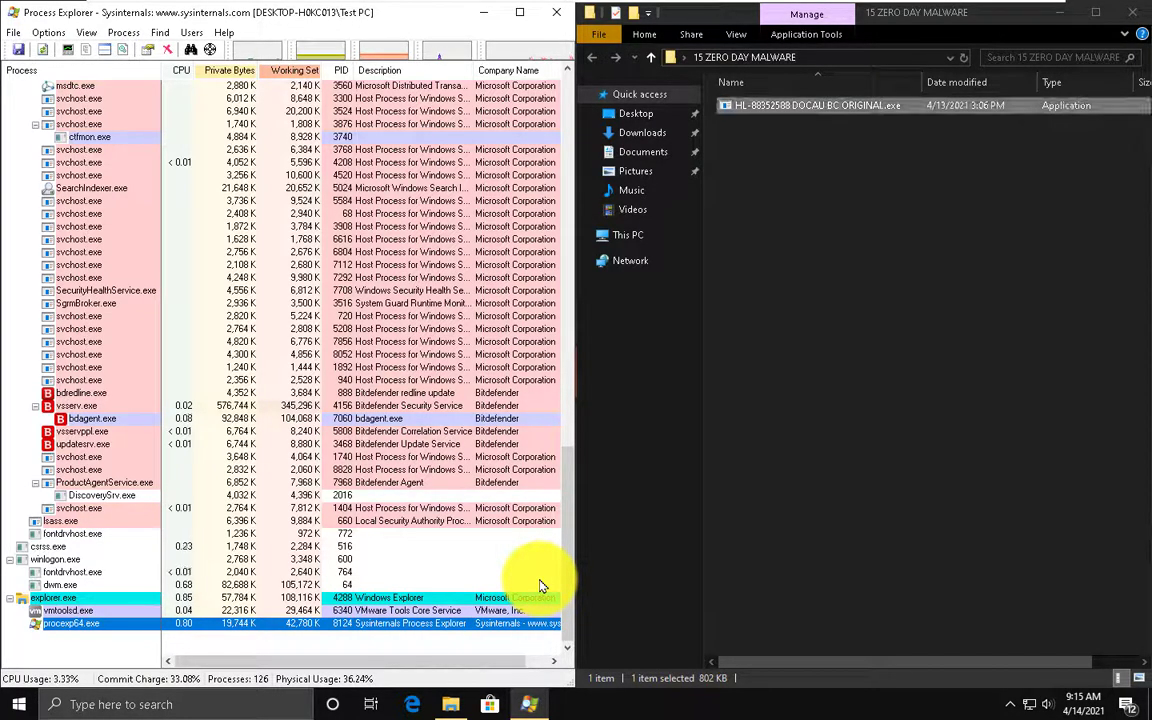
Check the entries at the end of the Process Explorer list for leftover malware processes and close Process Explorer
{"action": "key", "text": "alt+Tab"}
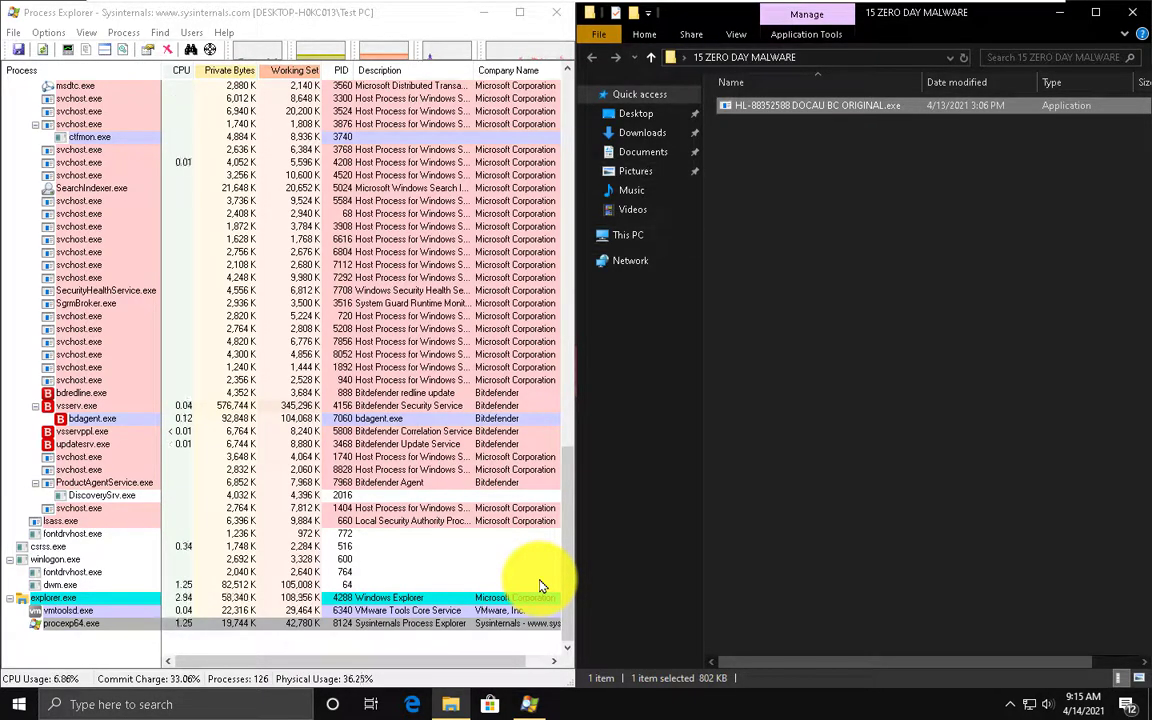
{"action": "left_click", "coordinate": [541, 586]}
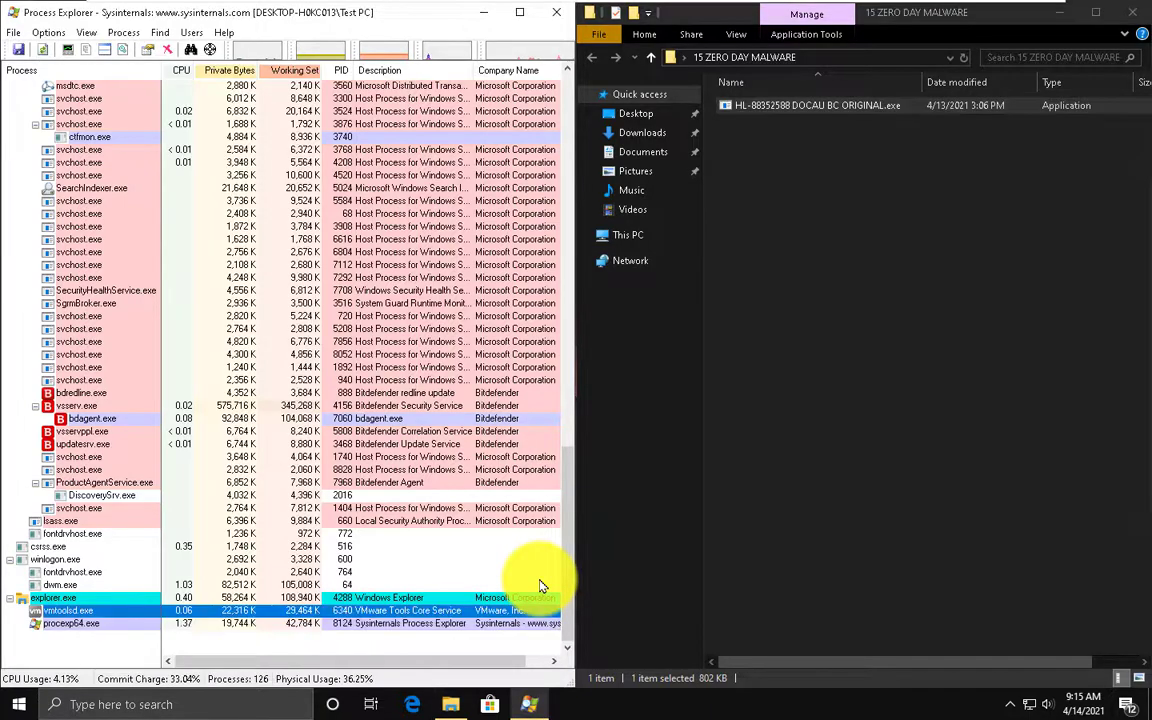
{"action": "key", "text": "Up"}
{"action": "key", "text": "Up"}
{"action": "key", "text": "Up"}
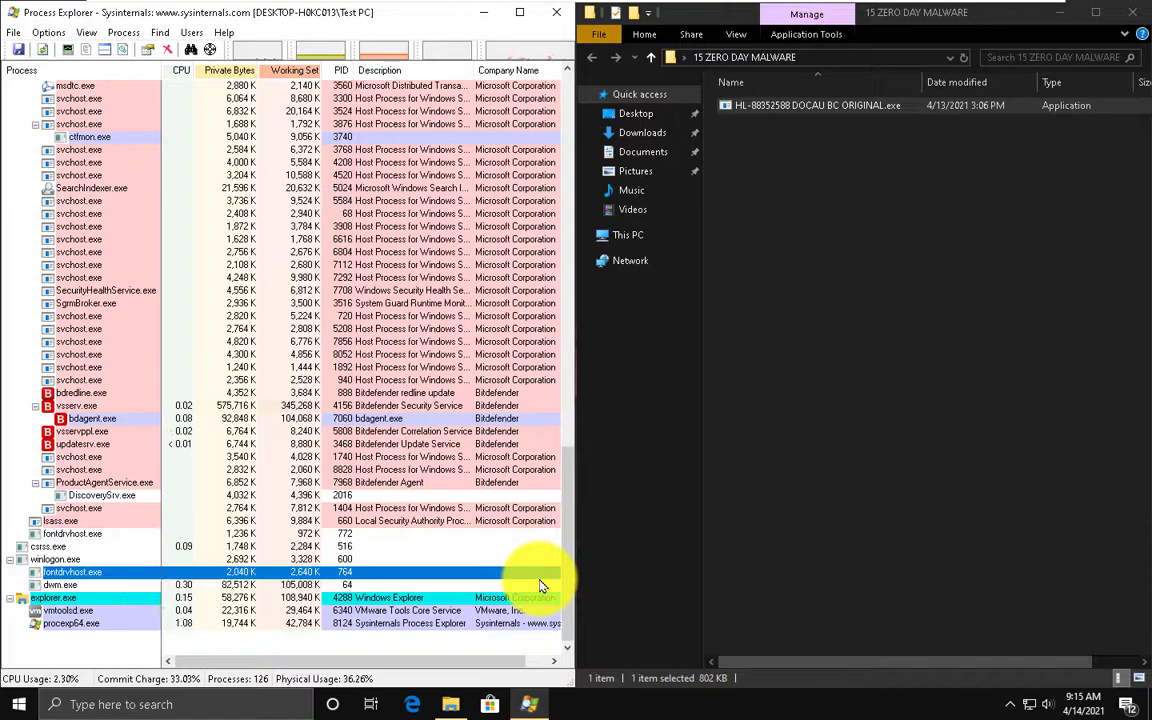
{"action": "key", "text": "alt+F4"}
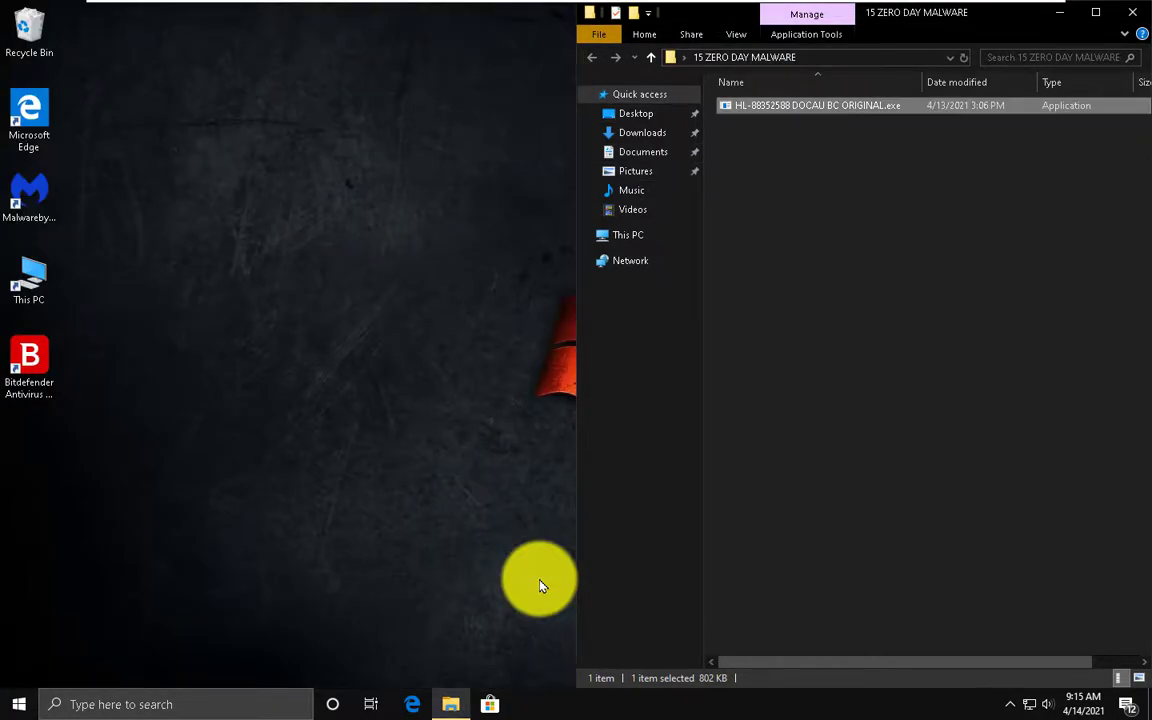
Try to run HL-88352588 DOCAU BC ORIGINAL.exe again, dismiss the error message, and close the 15 ZERO DAY MALWARE folder
{"action": "key", "text": "Return"}
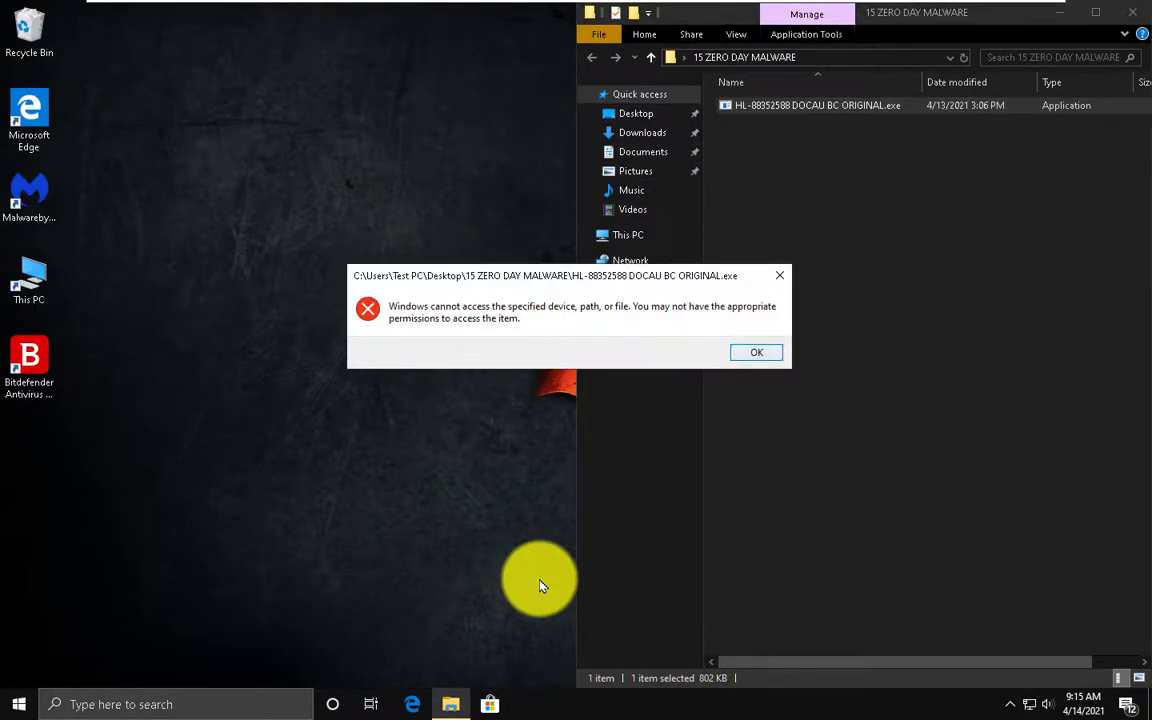
{"action": "key", "text": "Return"}
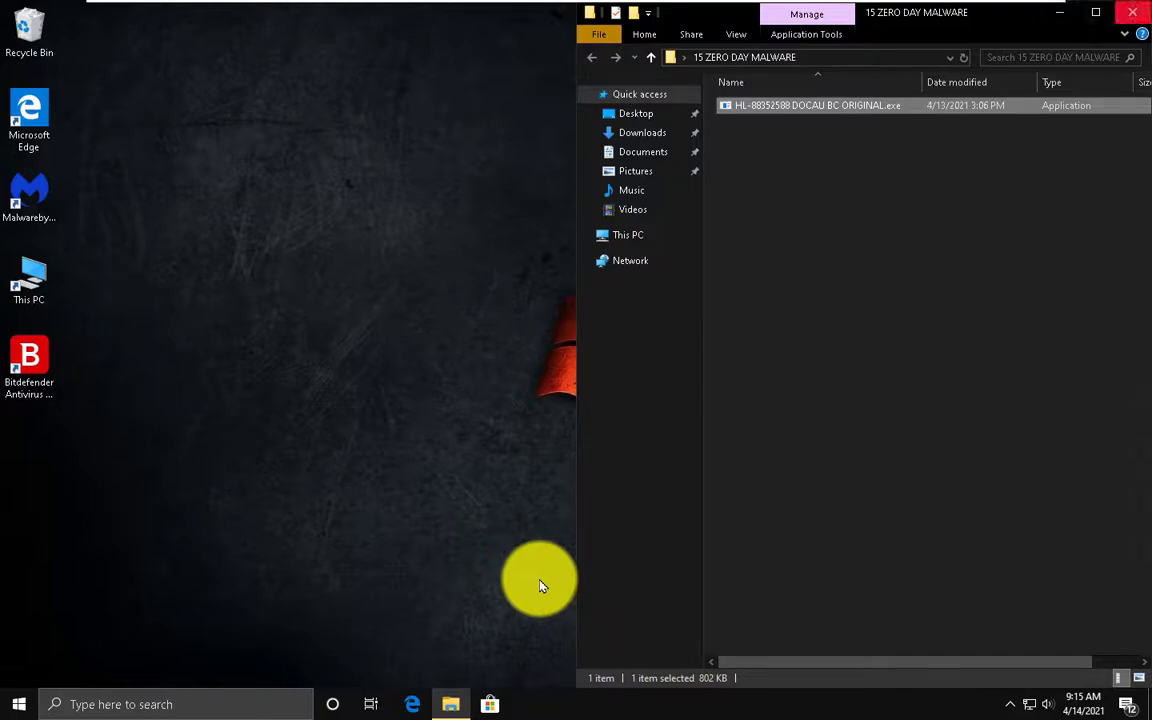
{"action": "left_click", "coordinate": [1132, 12]}
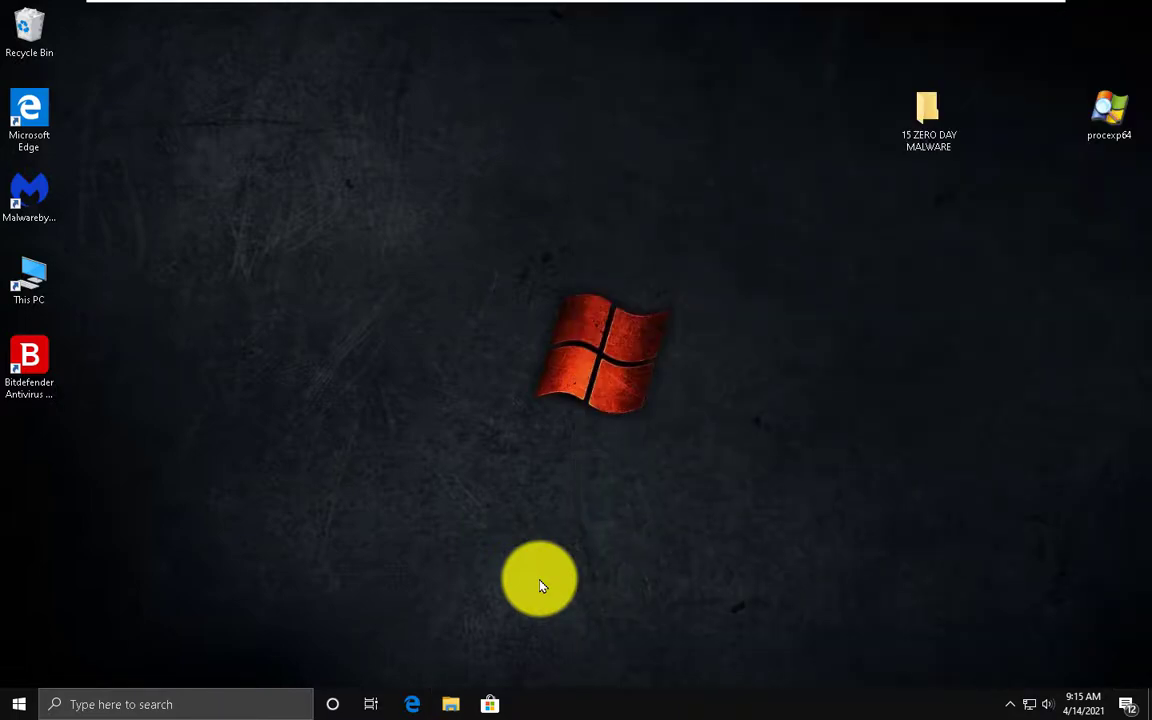